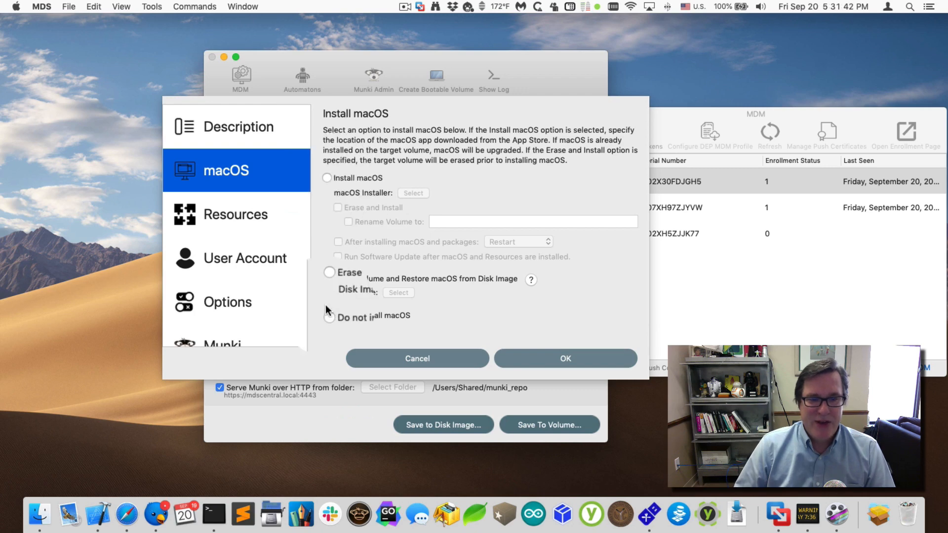
- Choose 'Erase Volume and Restore macOS from Disk Image' and begin selecting the disk image
left_click(396, 280)
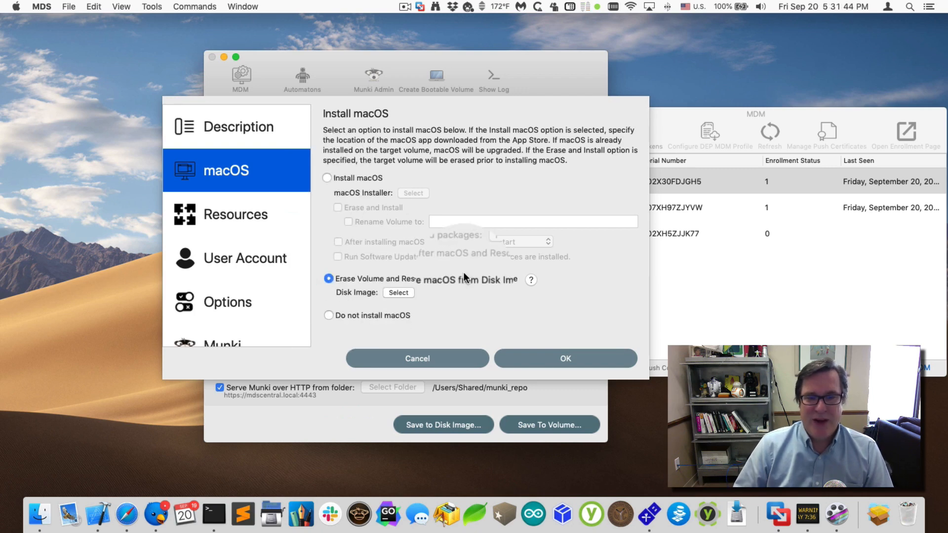
left_click(399, 292)
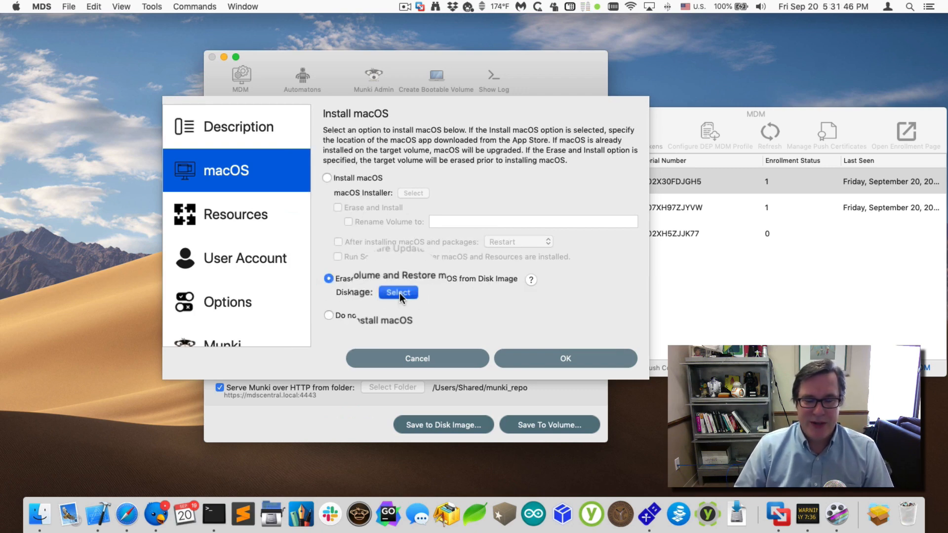
- Launch AutoDMG from Spotlight, move its window to the right, then return to MDS
key("super+space")
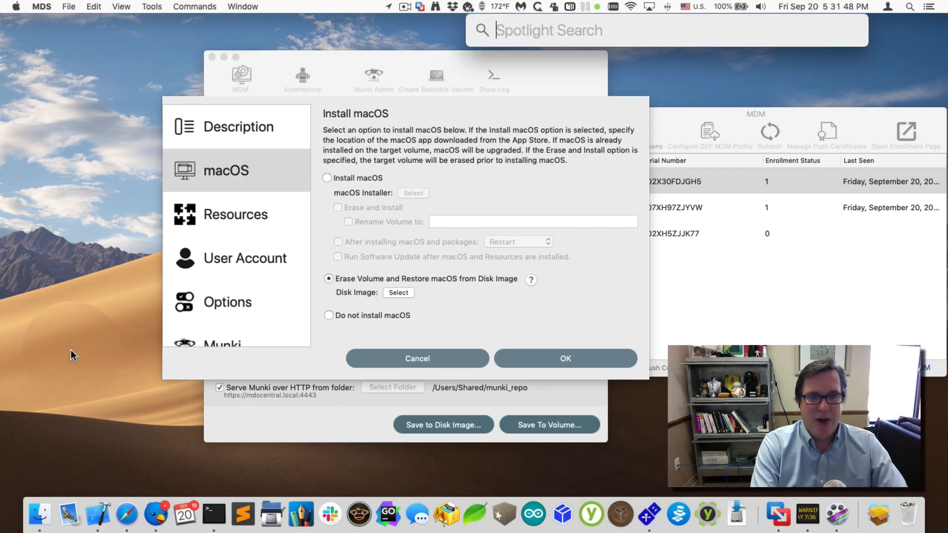
type("AUD")
key("BackSpace")
type("TODMG")
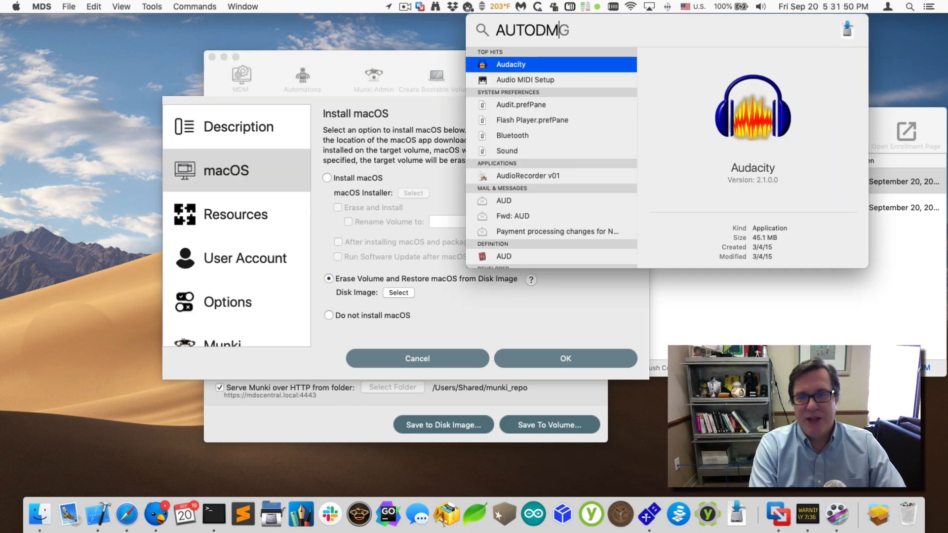
key("Return")
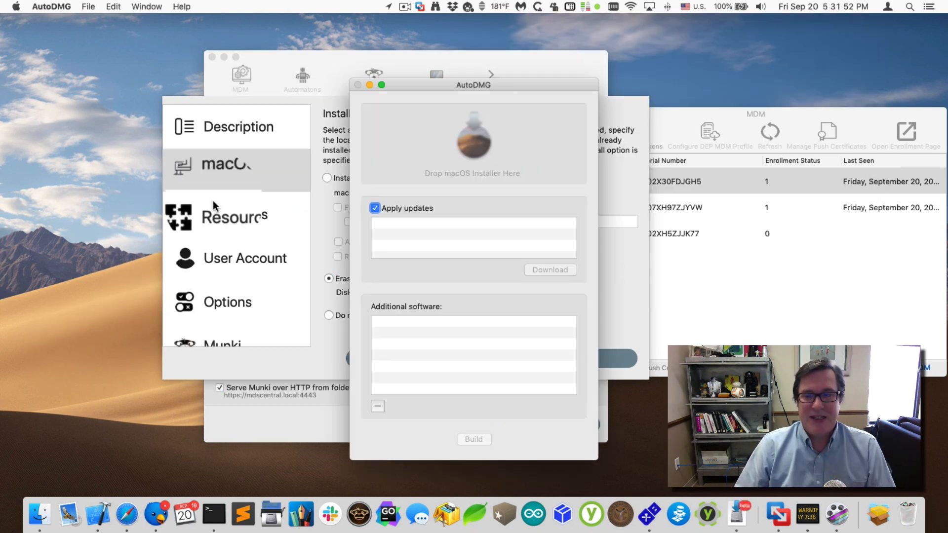
left_click_drag(571, 86, 753, 48)
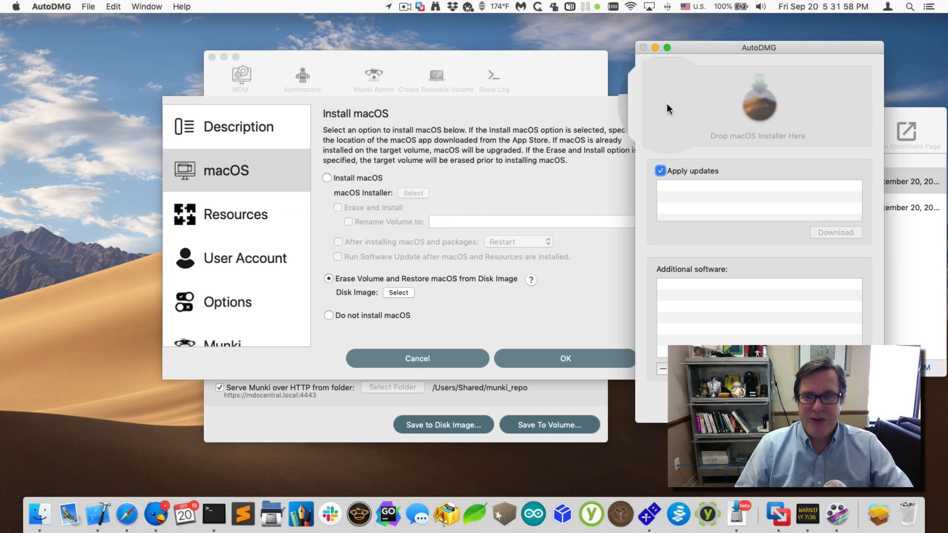
key("super+q")
- Pick osx-10.14.6-18G95.apfs.dmg from Desktop > Resources as the restore disk image
left_click(392, 295)
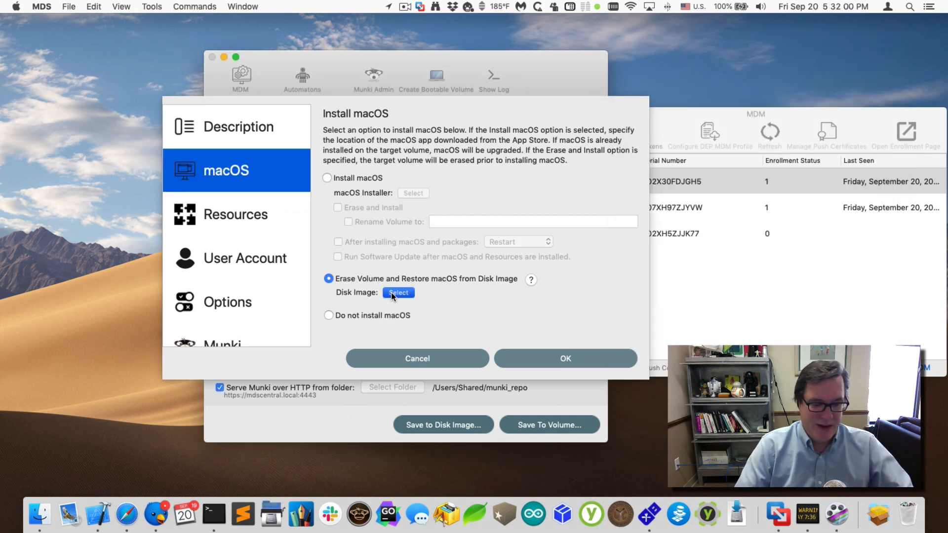
key("space")
key("space")
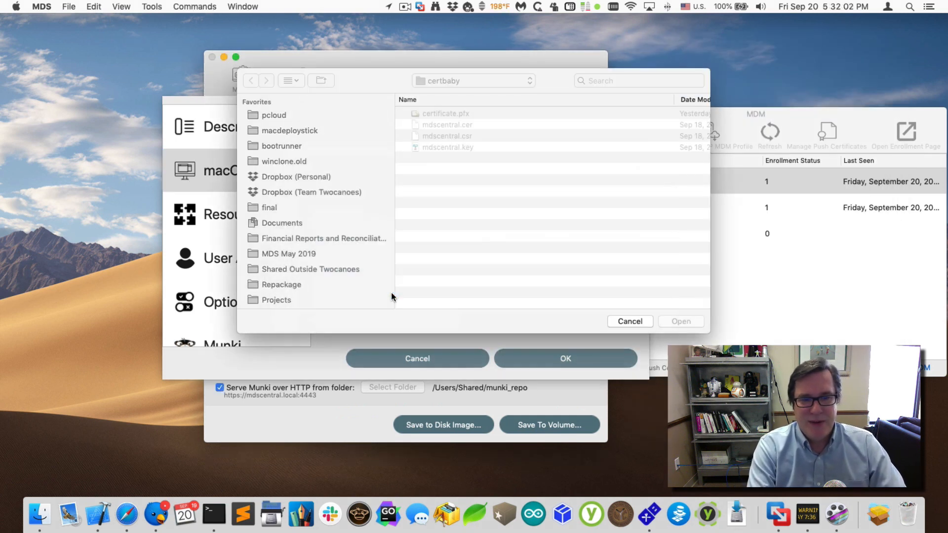
key("super+d")
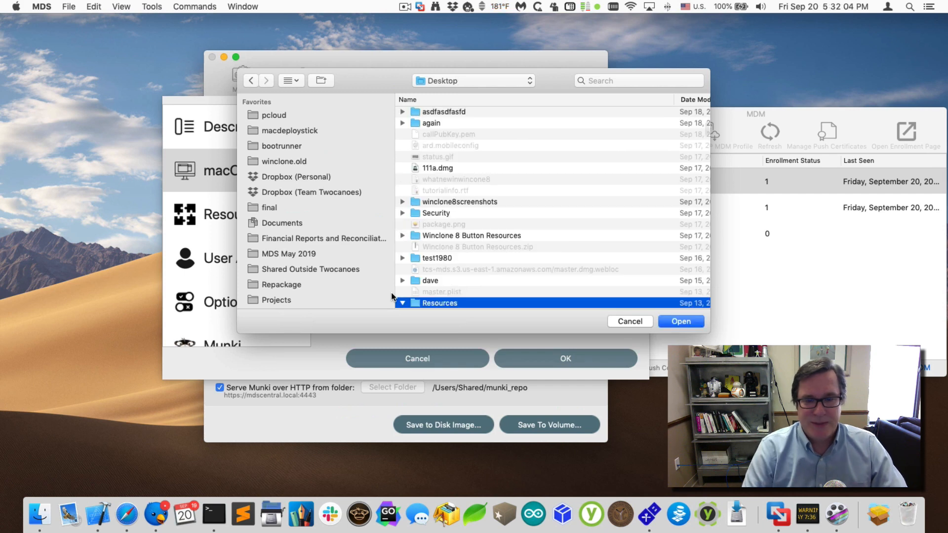
double_click(449, 304)
scroll(445, 250, "down", 5)
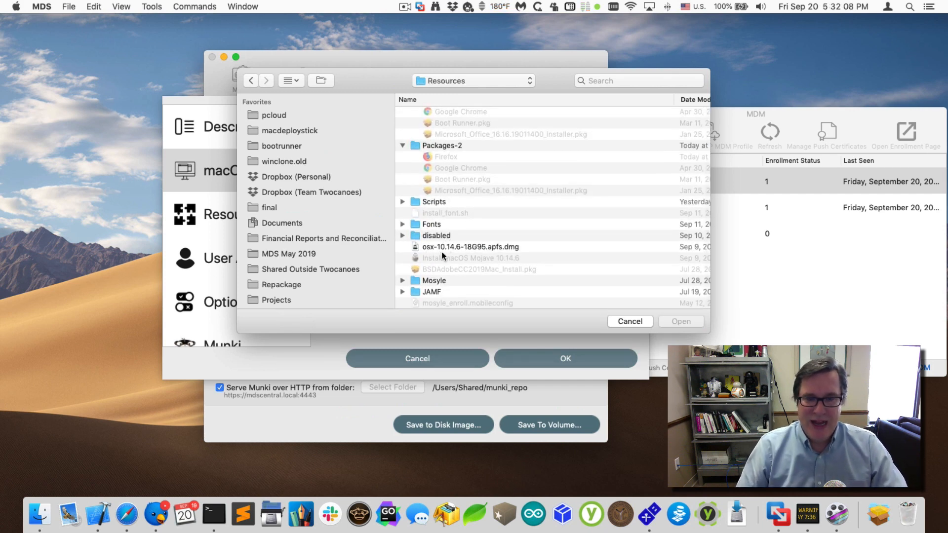
left_click(453, 247)
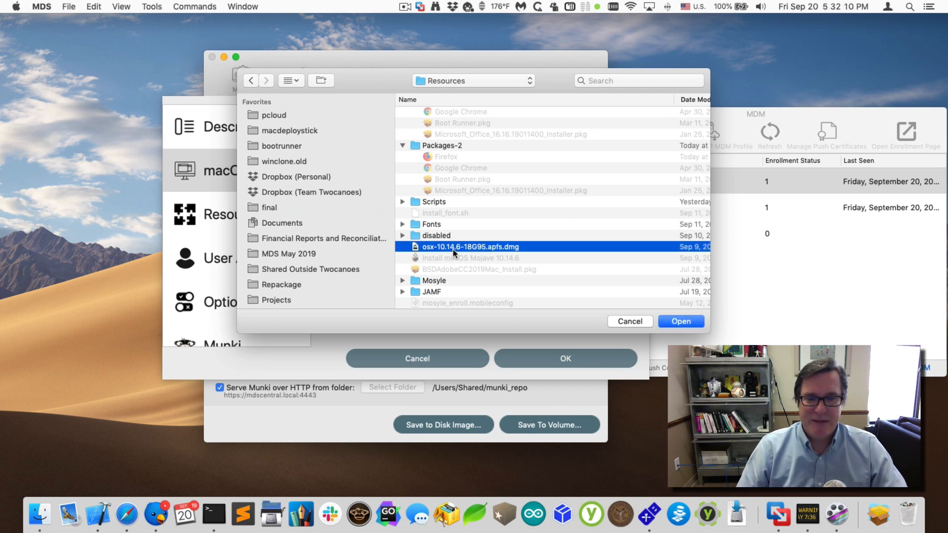
double_click(452, 247)
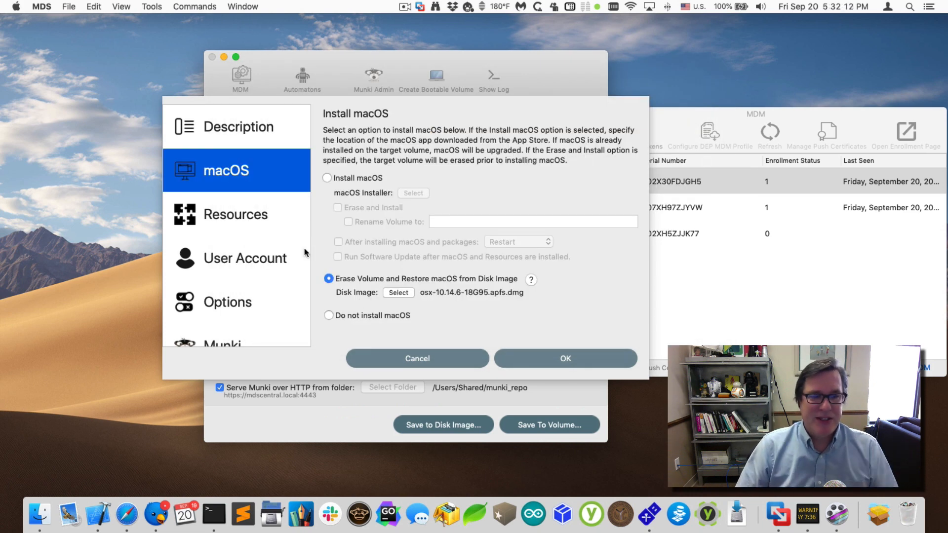
left_click(263, 216)
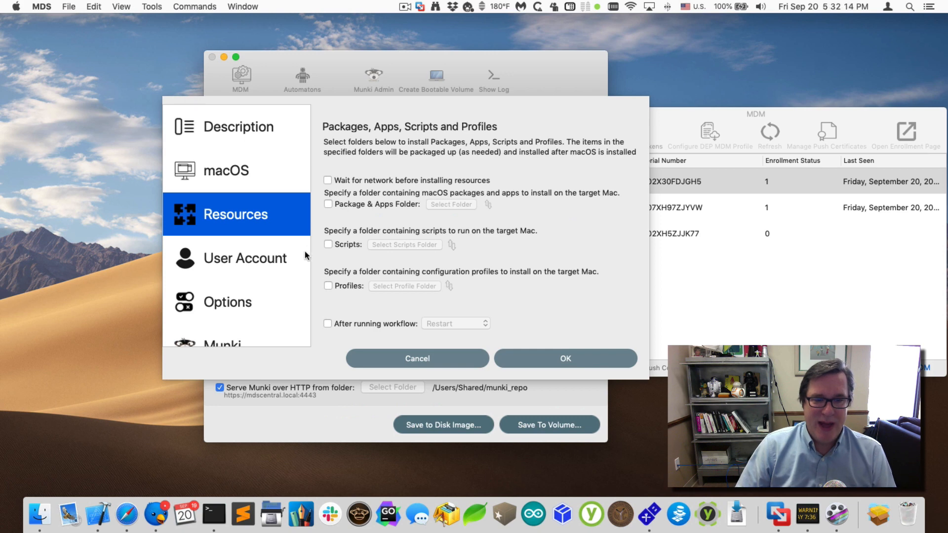
- Review the User Account, Options and Munki panes, then cancel out of the workflow editor
left_click(216, 261)
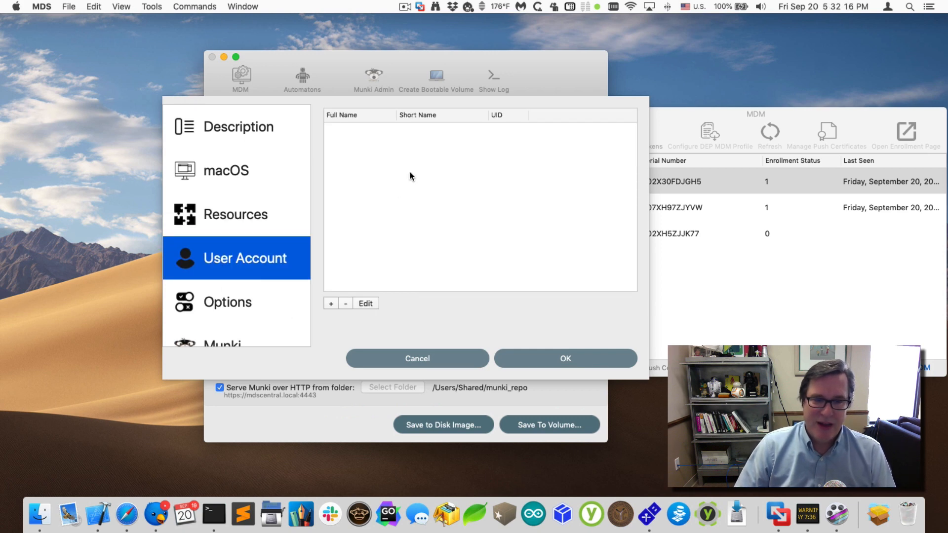
left_click(232, 306)
scroll(290, 318, "down", 3)
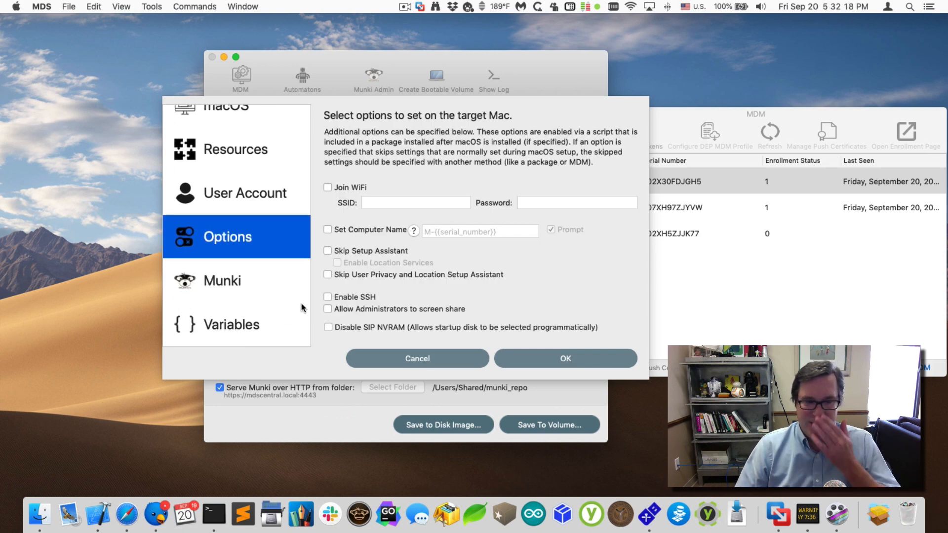
left_click(285, 264)
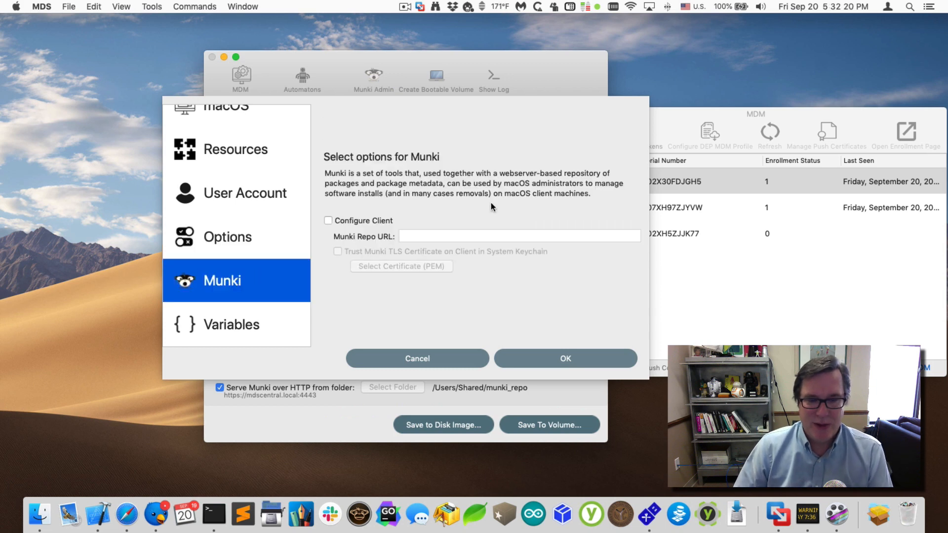
left_click(443, 363)
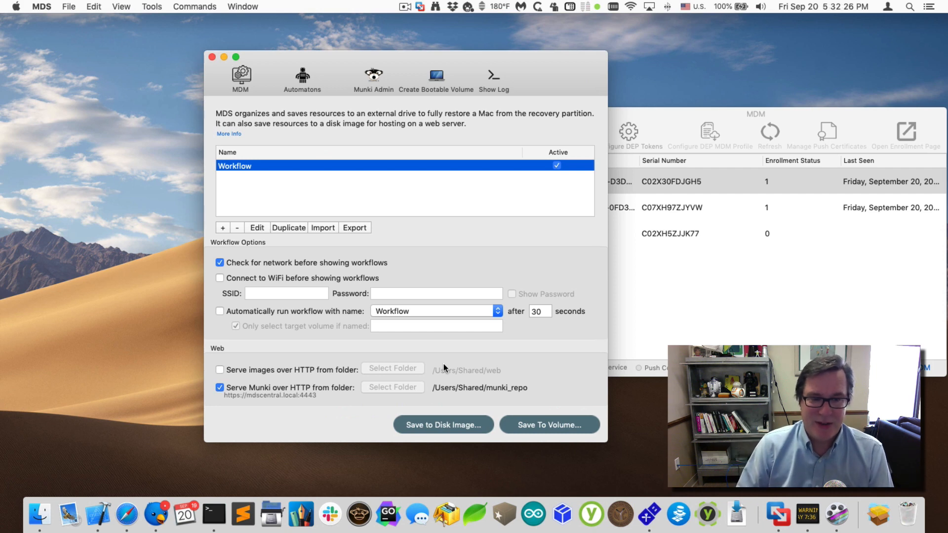
- Move the MDS window aside, centre the MDM device list and minimize the MDS main window
left_click_drag(444, 56, 357, 52)
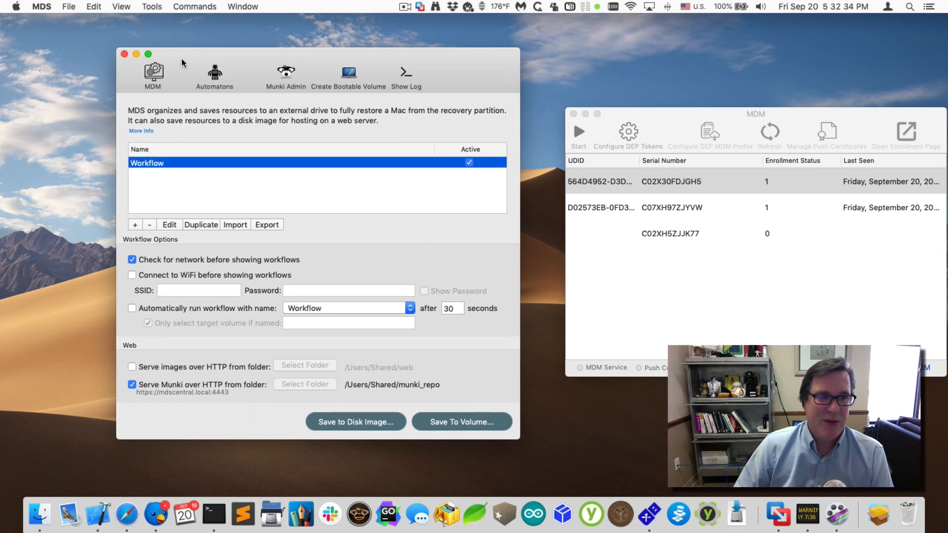
left_click(152, 77)
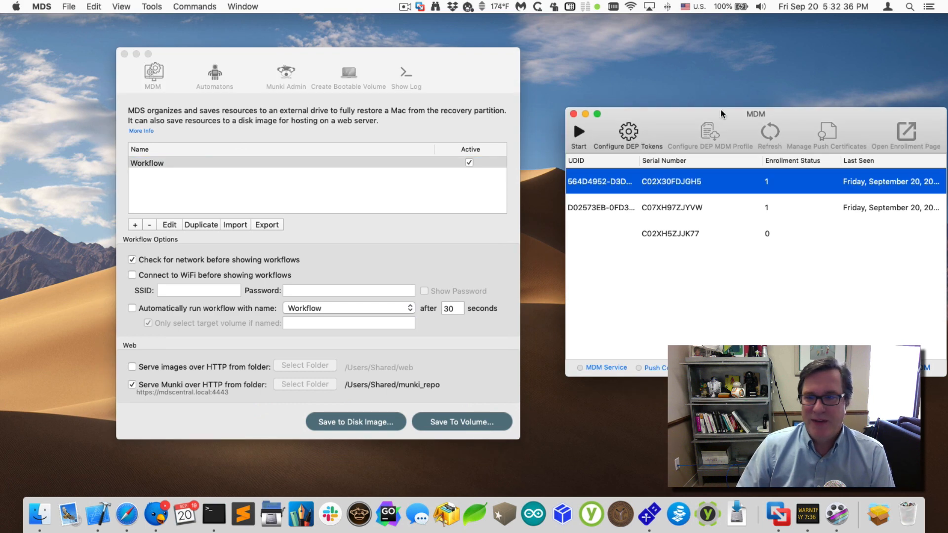
left_click_drag(722, 114, 412, 117)
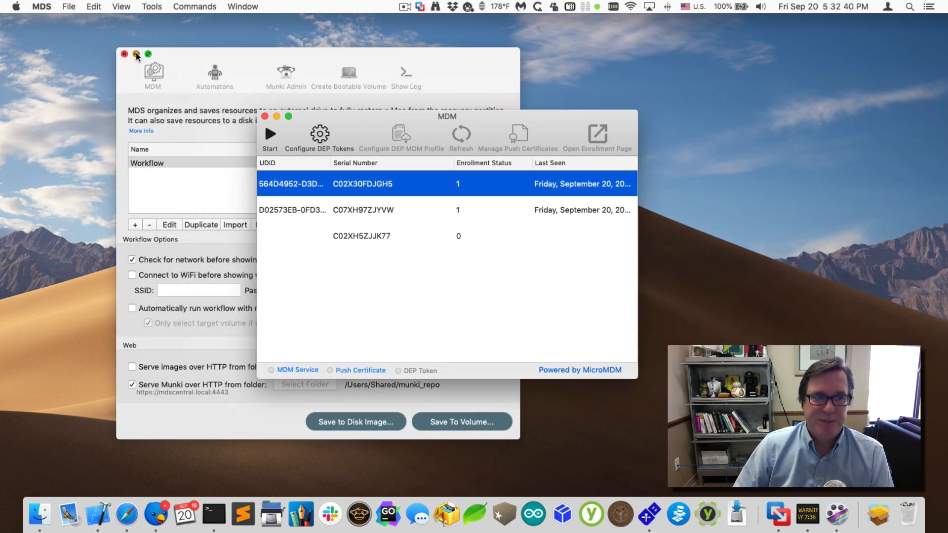
left_click(136, 54)
left_click_drag(374, 118, 369, 97)
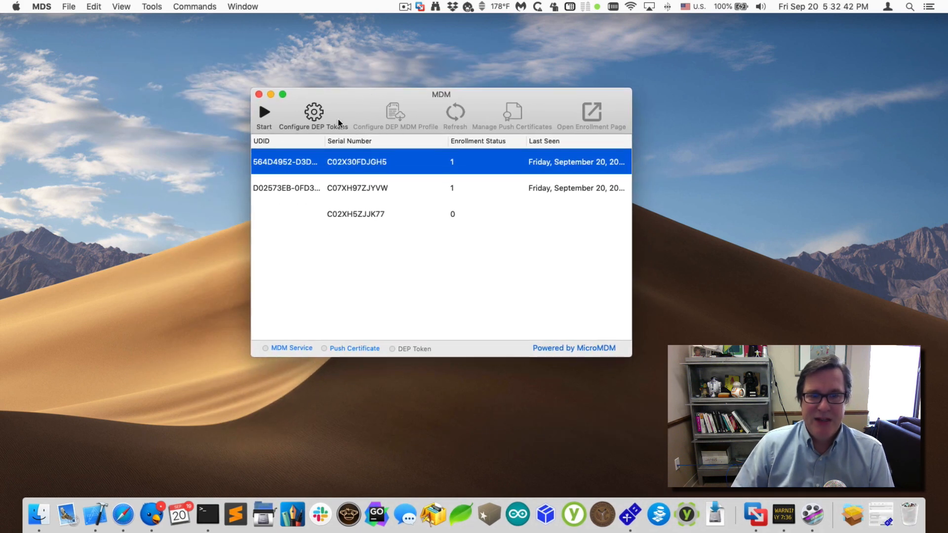
- Start the MDM service and wait until the three enrolled devices are listed
left_click(262, 115)
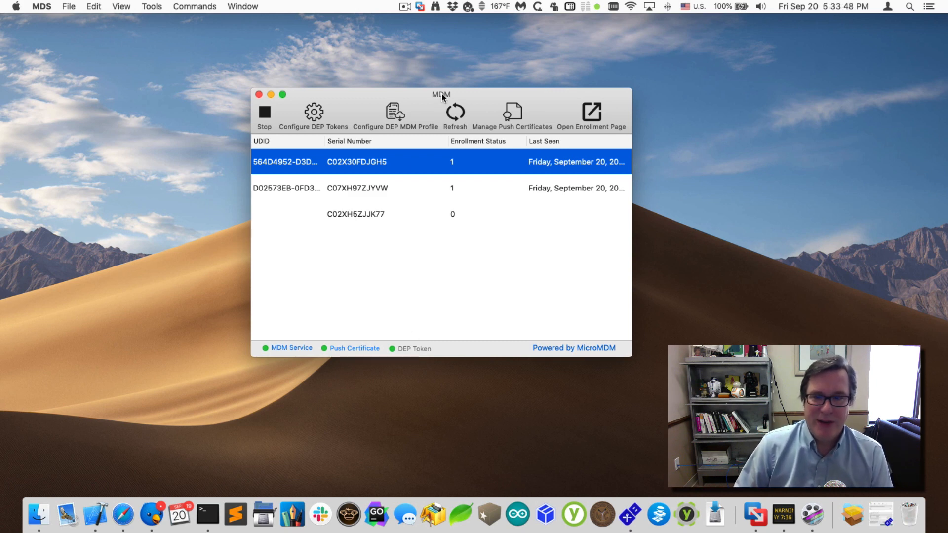
- Shrink the depmac VM window and place it to the right of the MDM window
left_click_drag(536, 95, 333, 92)
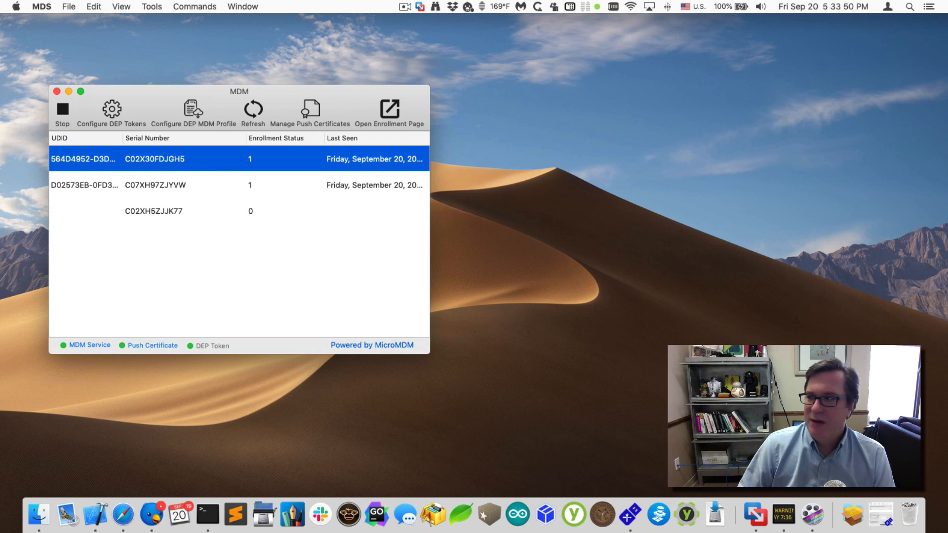
left_click_drag(947, 30, 697, 50)
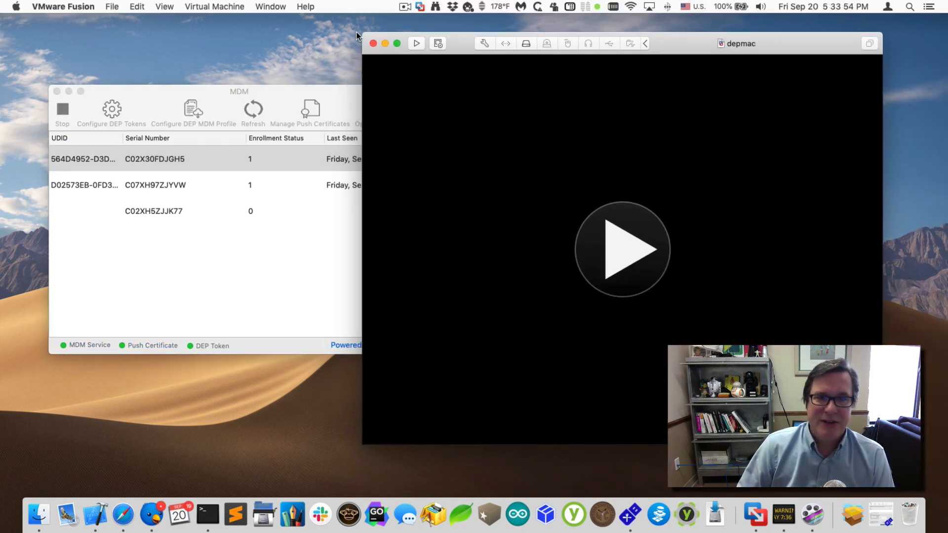
left_click_drag(367, 34, 518, 148)
left_click_drag(620, 152, 603, 94)
left_click(191, 290)
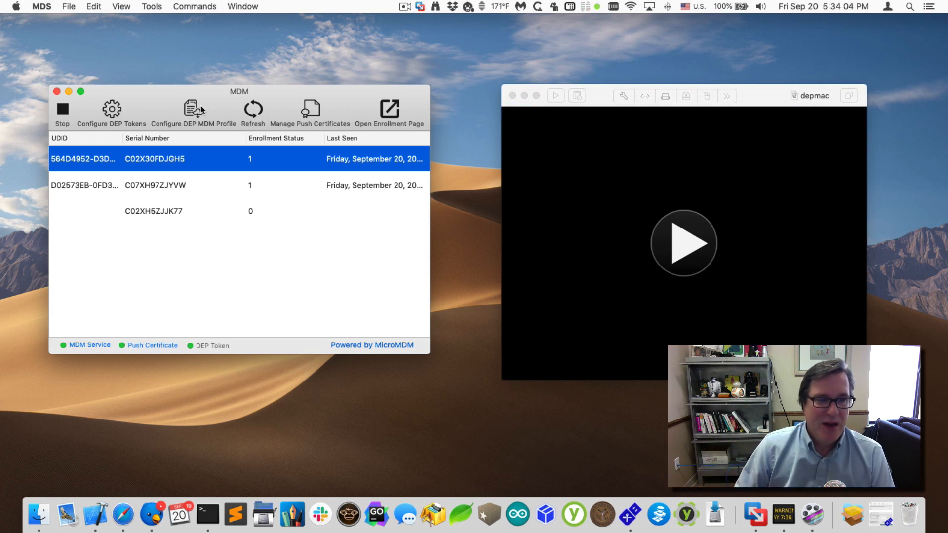
left_click_drag(219, 93, 221, 90)
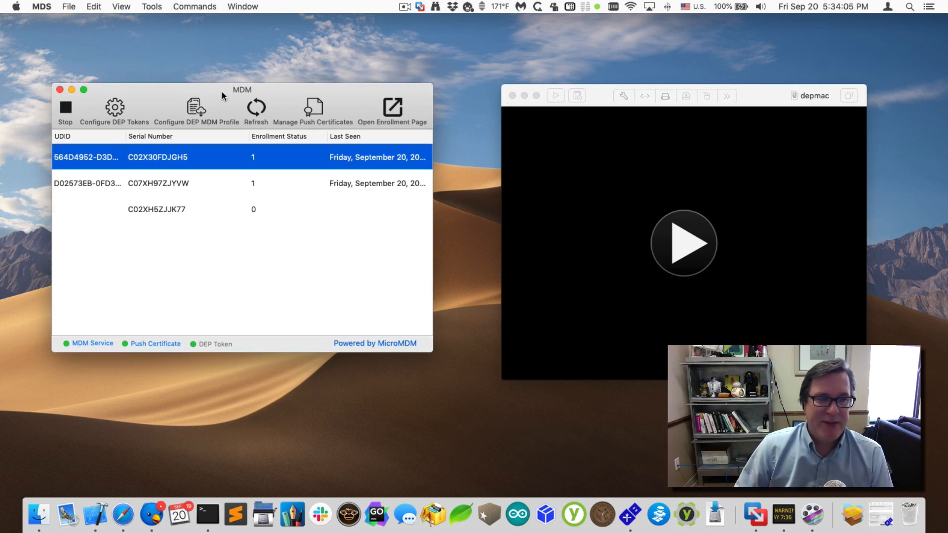
- Open the DEP profile, review the Setup Assistant skip options, then view its Resources folders
left_click(193, 112)
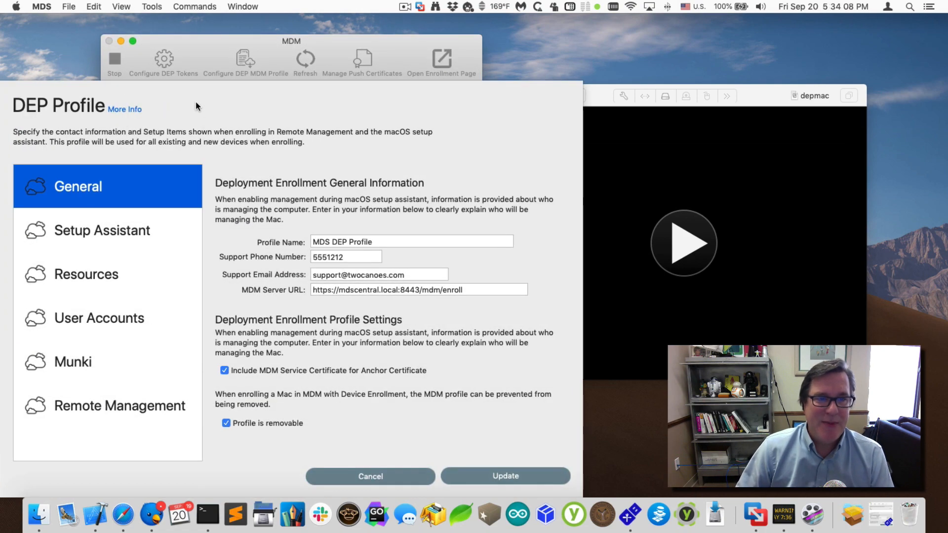
left_click_drag(226, 38, 436, 16)
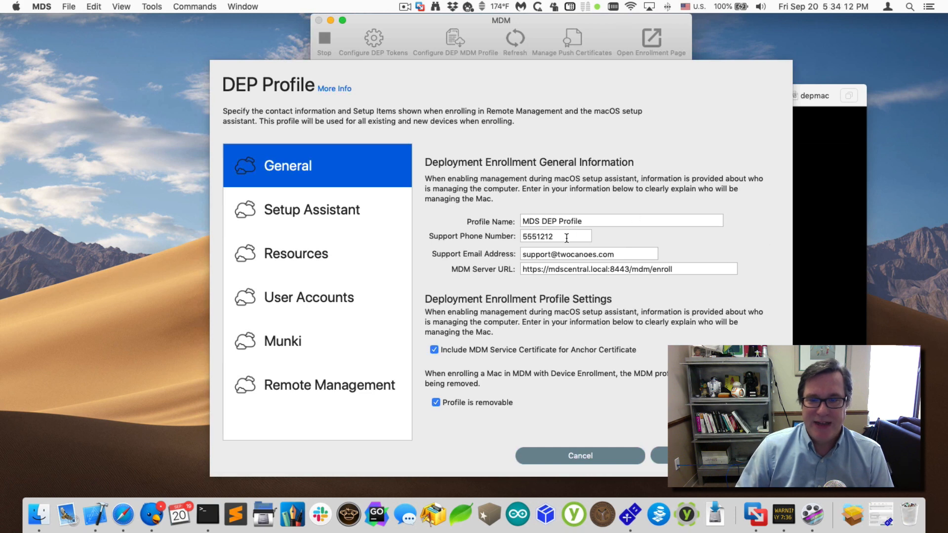
left_click(321, 224)
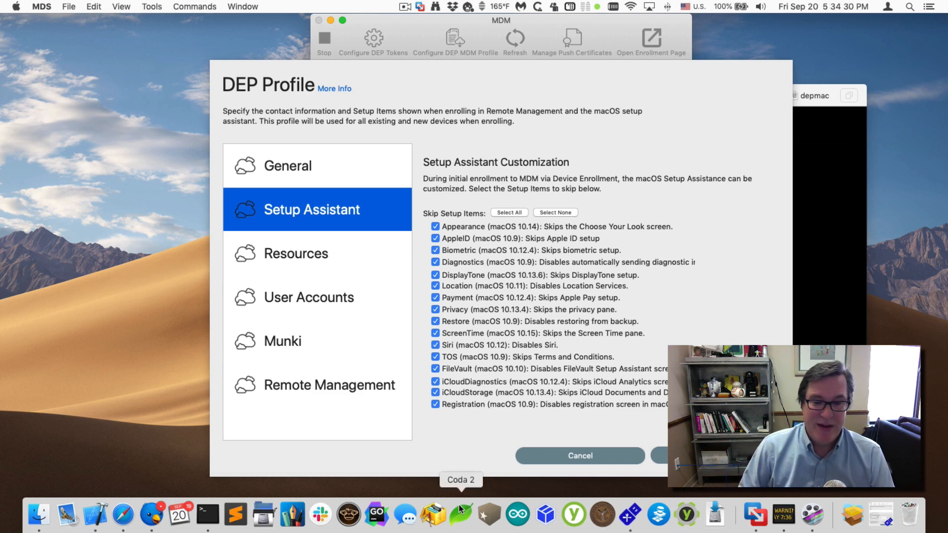
left_click(328, 263)
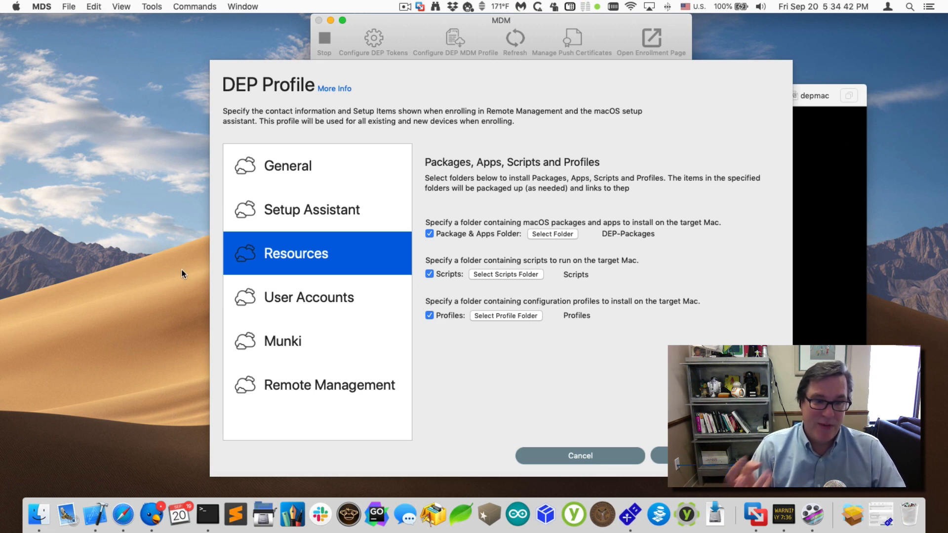
left_click(175, 258)
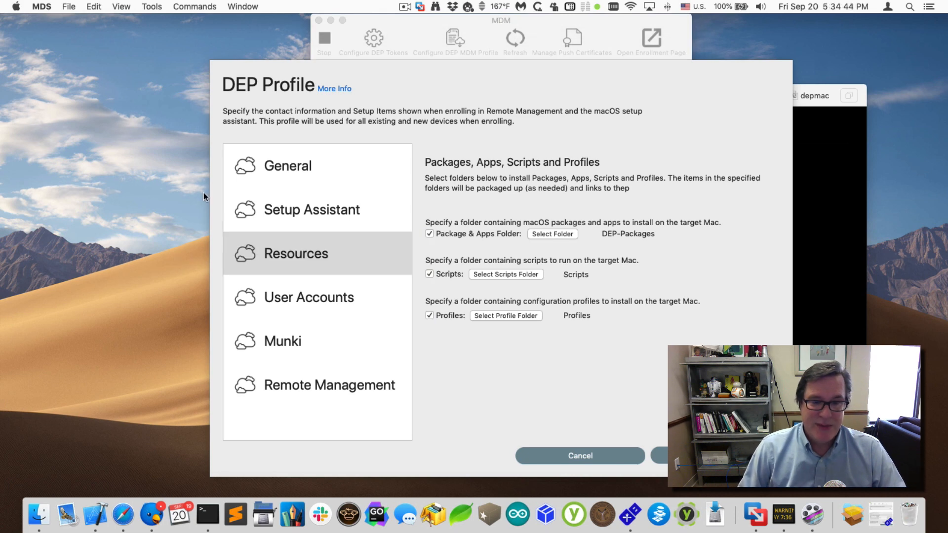
left_click(46, 515)
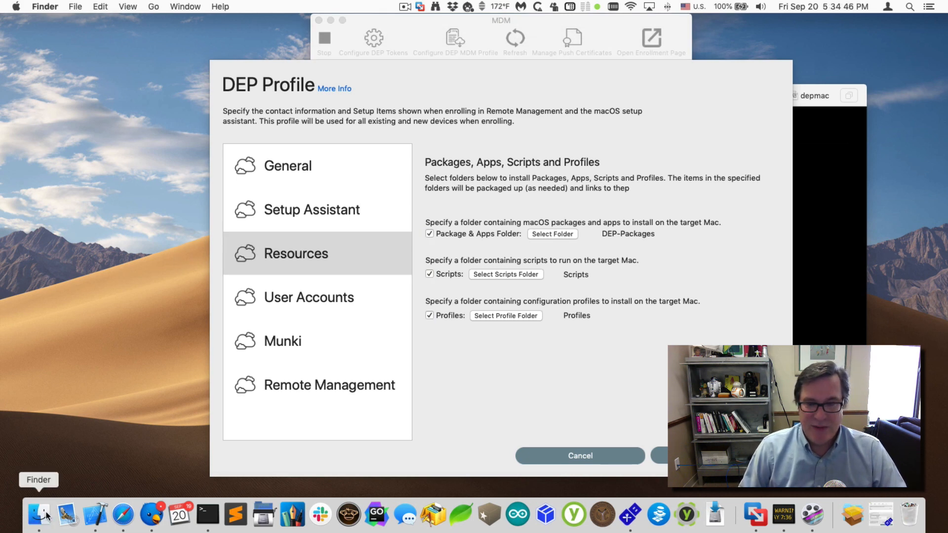
key("super+shift+d")
type("rs")
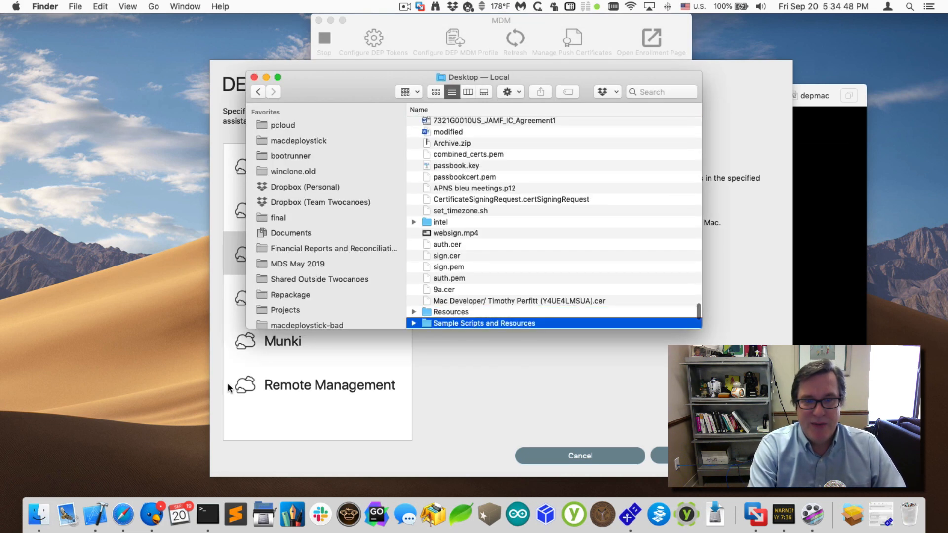
type("res")
key("super+Down")
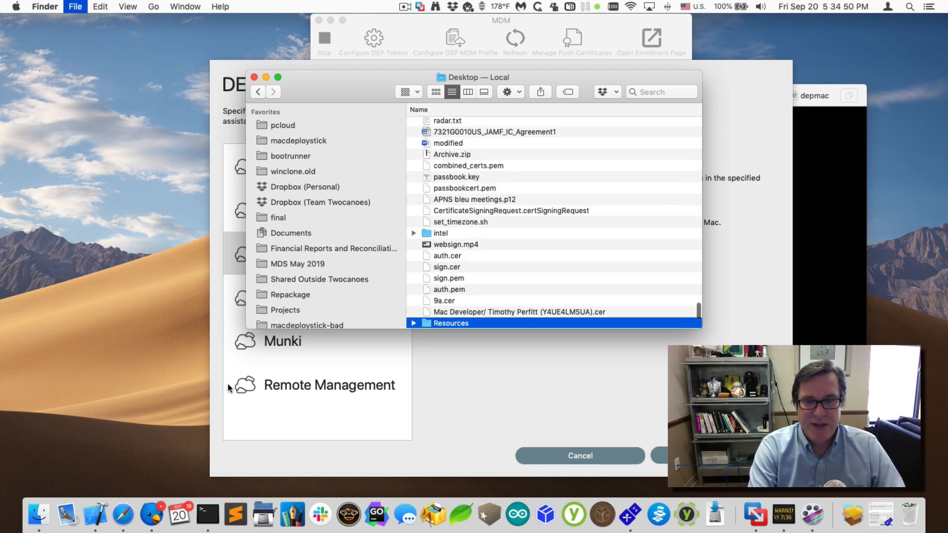
left_click_drag(340, 87, 444, 170)
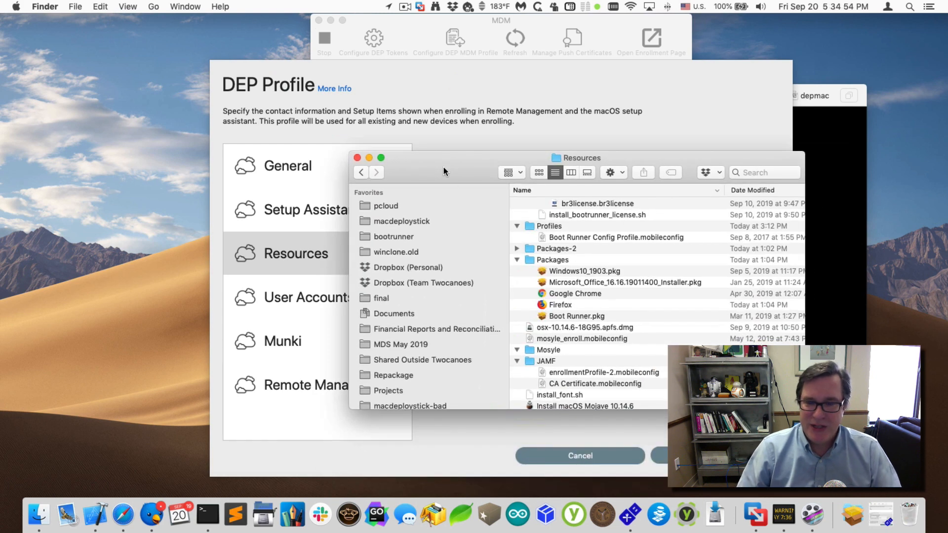
scroll(513, 243, "down", 3)
left_click(583, 403)
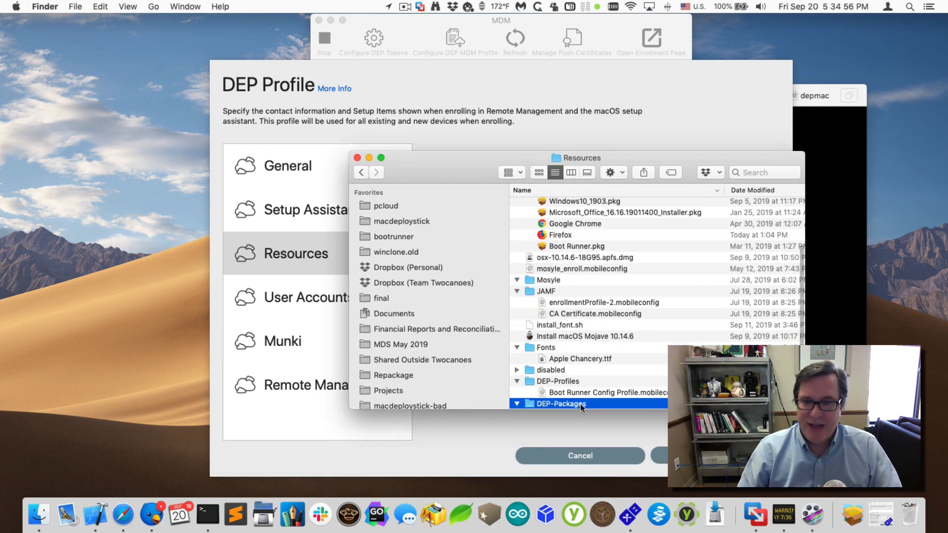
key("super+Down")
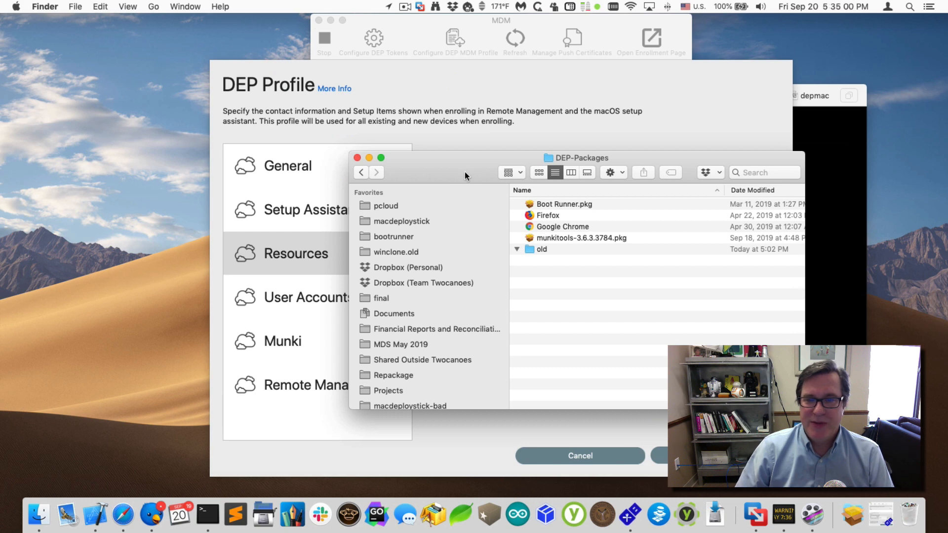
left_click_drag(464, 172, 669, 295)
left_click_drag(661, 198, 634, 155)
key("super+Up")
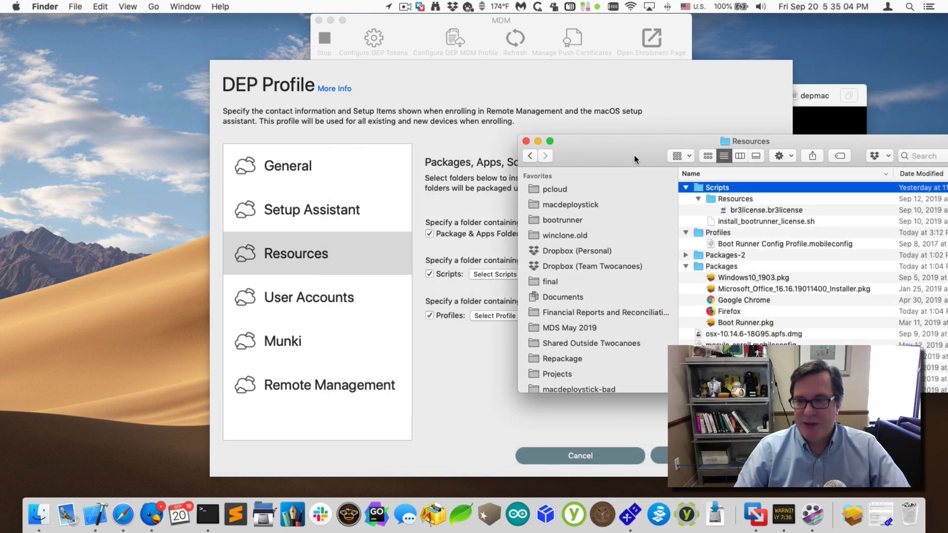
double_click(719, 188)
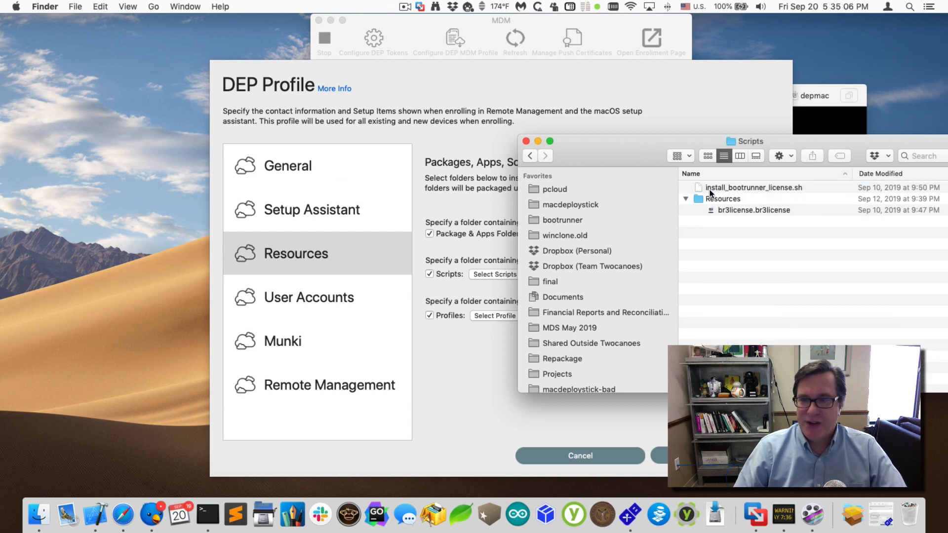
left_click_drag(637, 156, 690, 124)
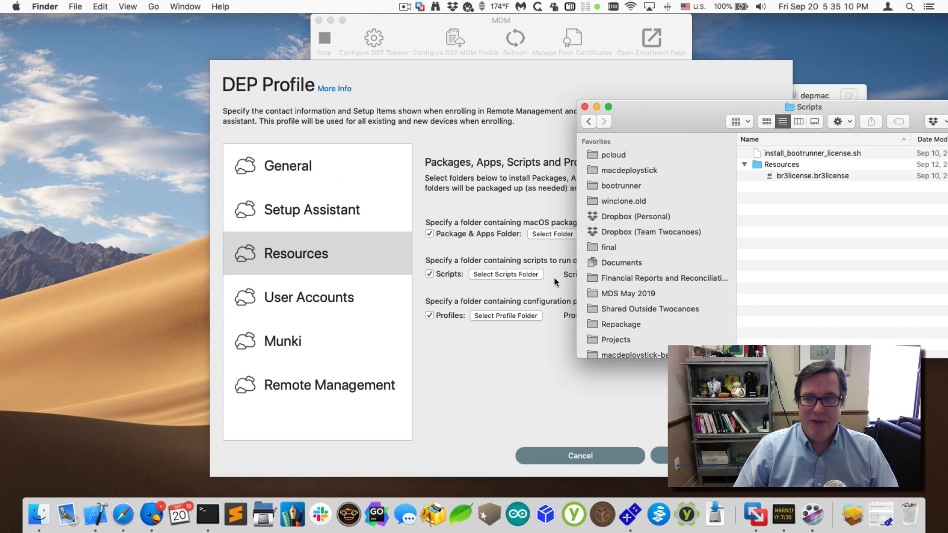
key("super+Up")
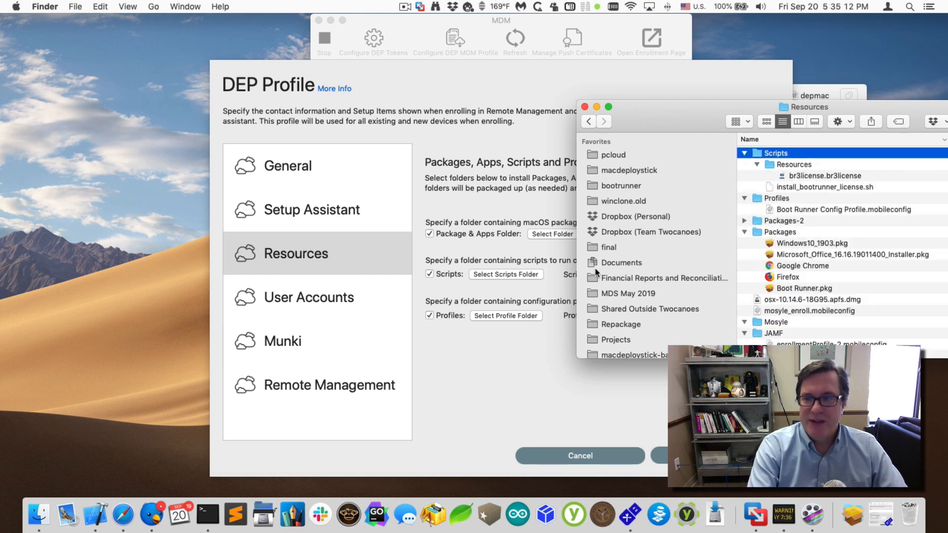
key("p")
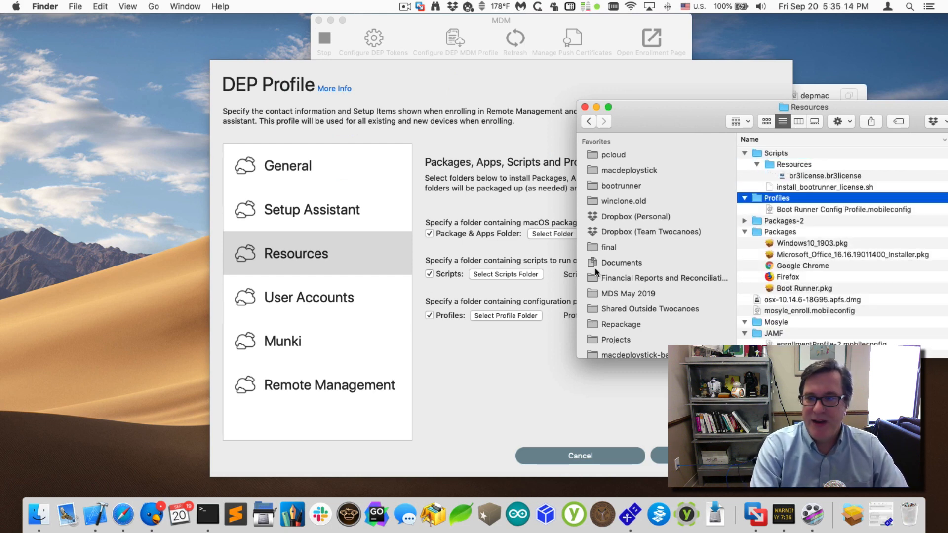
key("super+Down")
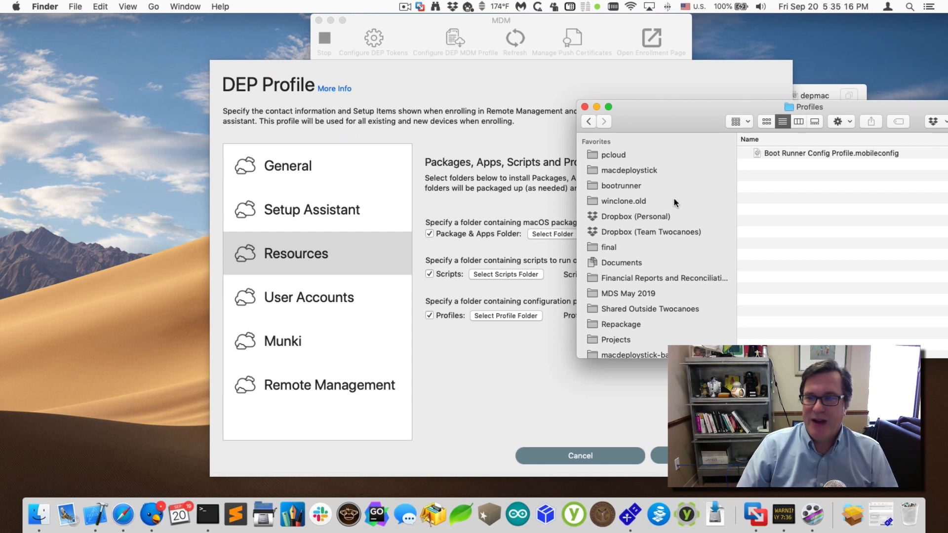
left_click_drag(716, 127, 730, 129)
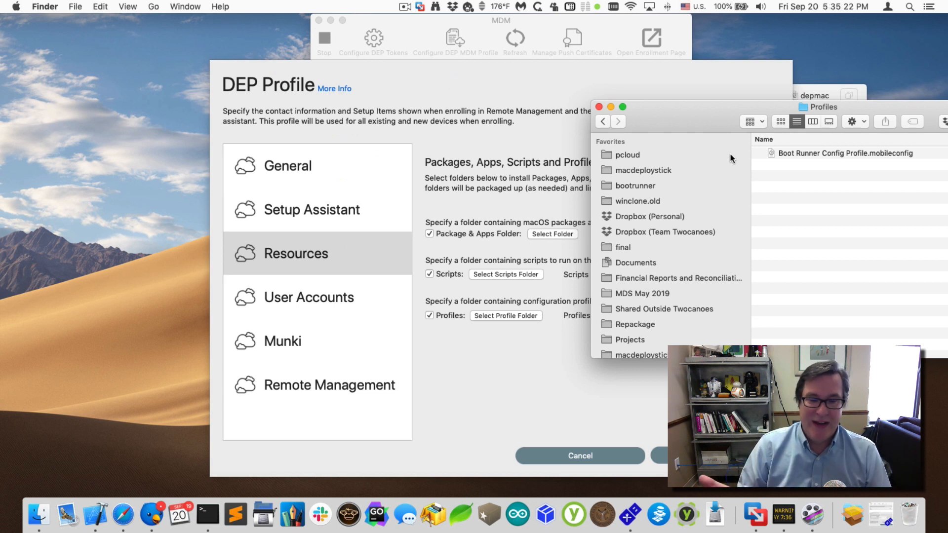
left_click(599, 106)
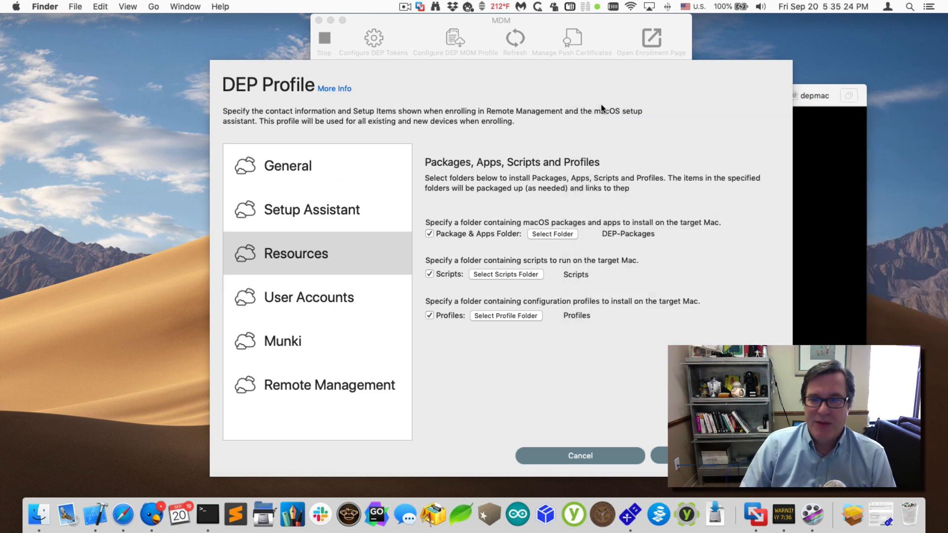
- In the DEP profile's User Accounts, select newadmin, then view the Munki client options
left_click(338, 307)
left_click(338, 307)
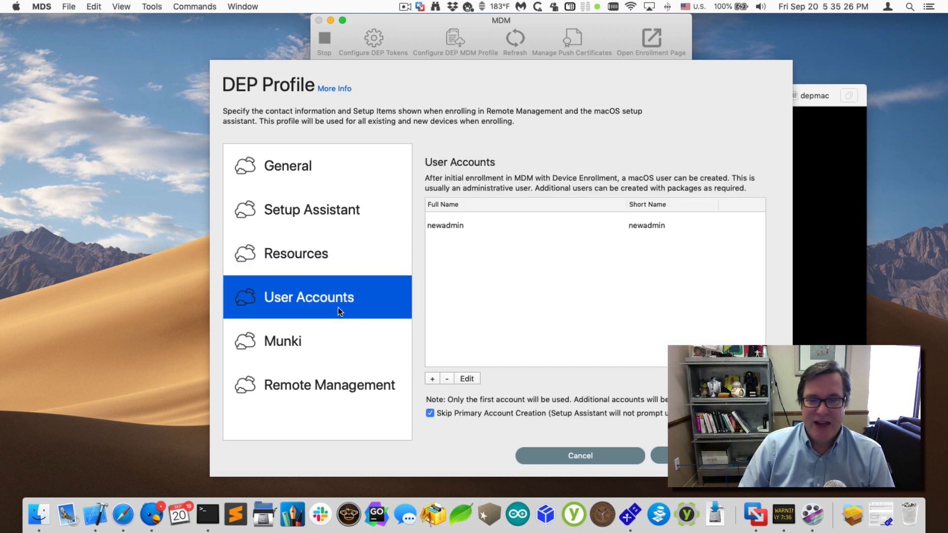
left_click(449, 225)
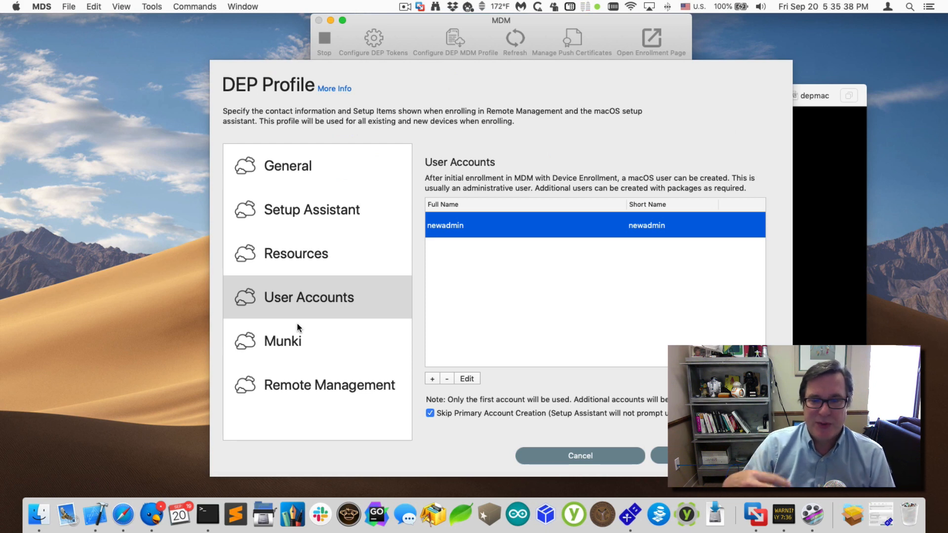
left_click(284, 348)
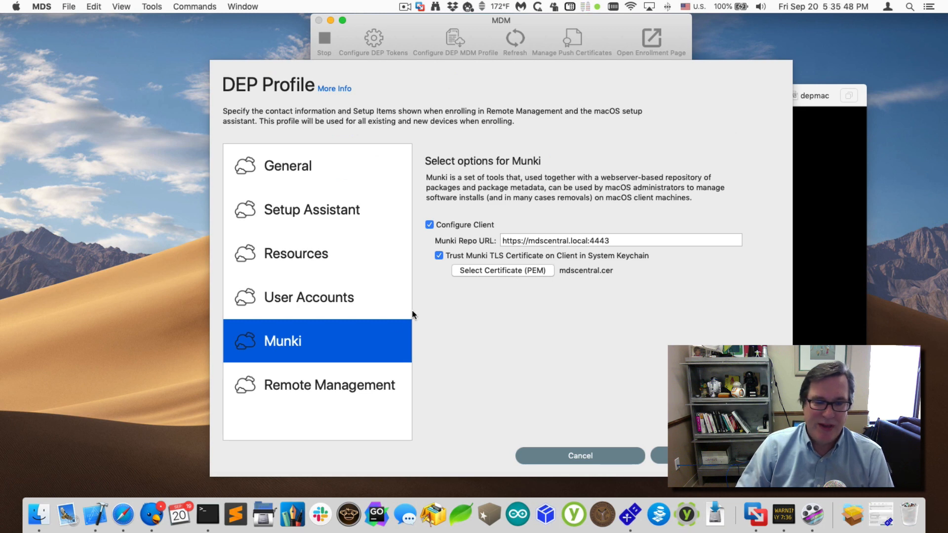
- Check the SSH and ARD remote management options, then close the DEP profile without saving
left_click(290, 382)
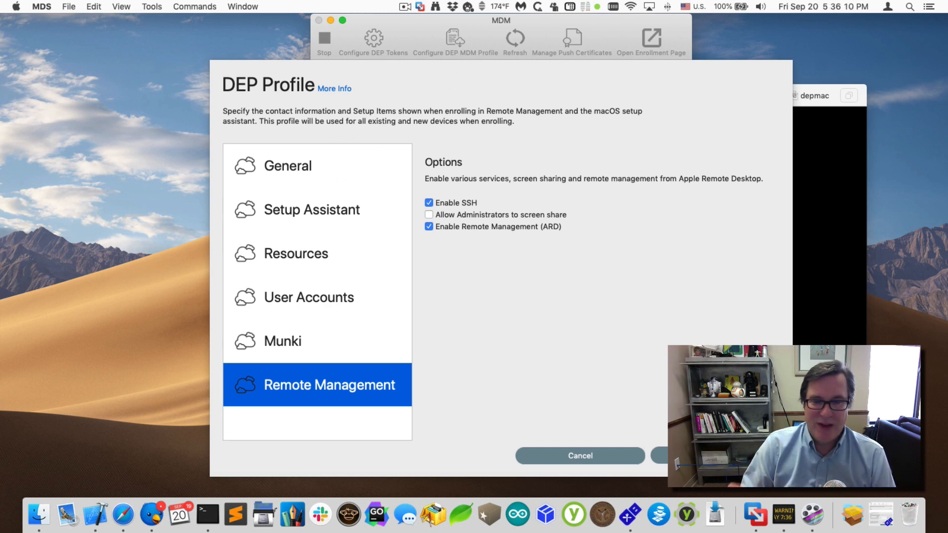
left_click(588, 457)
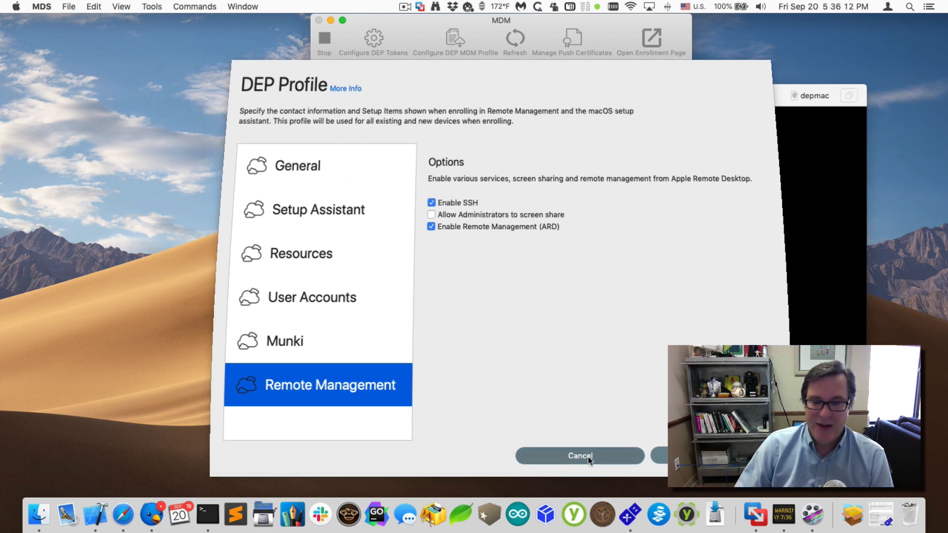
- Power on the depmac virtual machine and let it boot to the macOS Welcome screen
left_click_drag(477, 20, 215, 95)
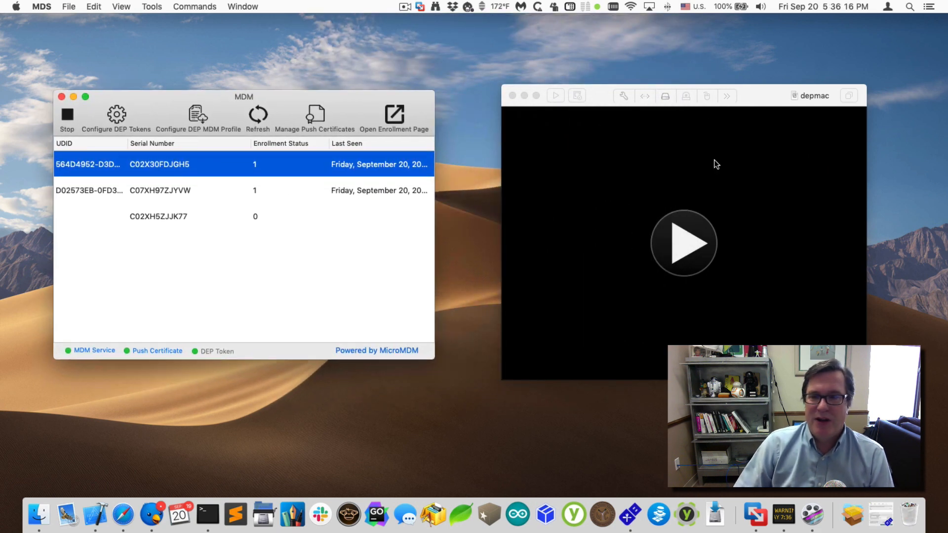
left_click(681, 242)
left_click(681, 242)
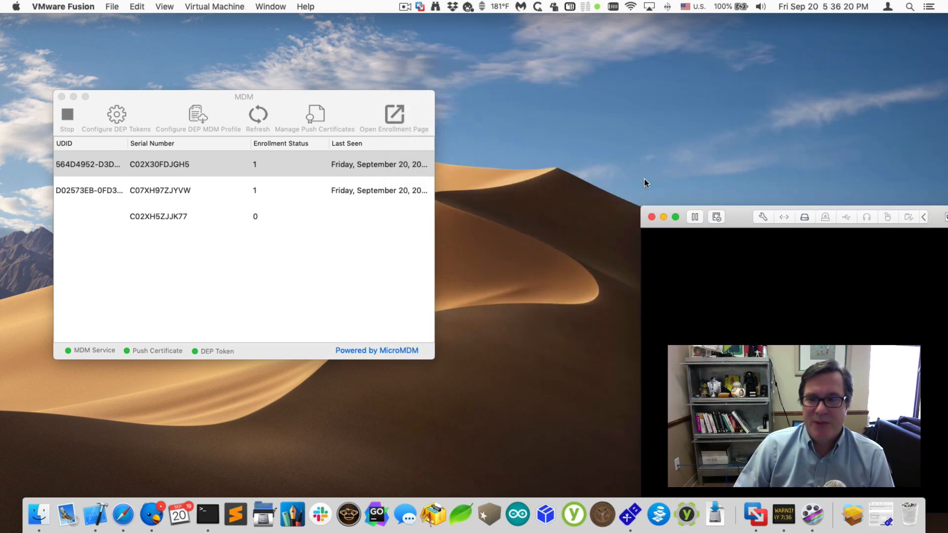
left_click_drag(734, 216, 579, 84)
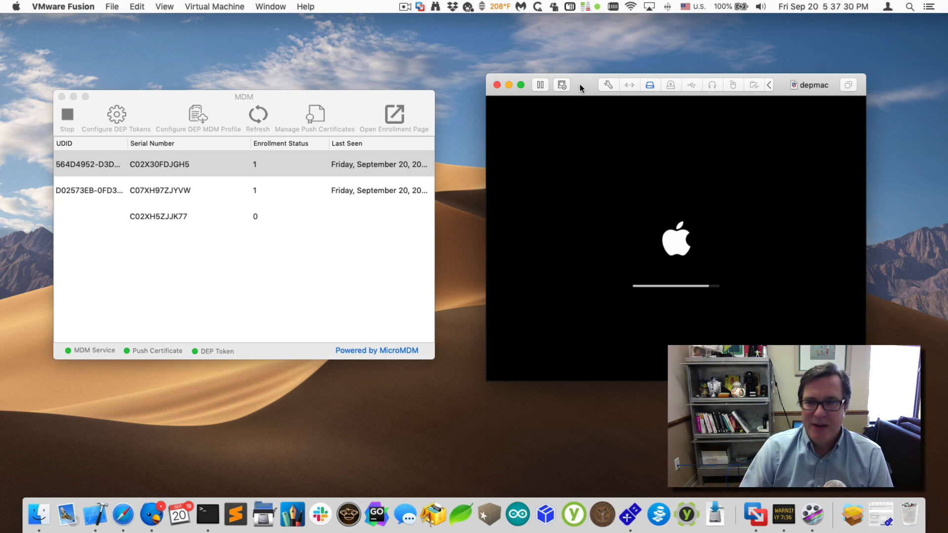
left_click_drag(579, 84, 569, 84)
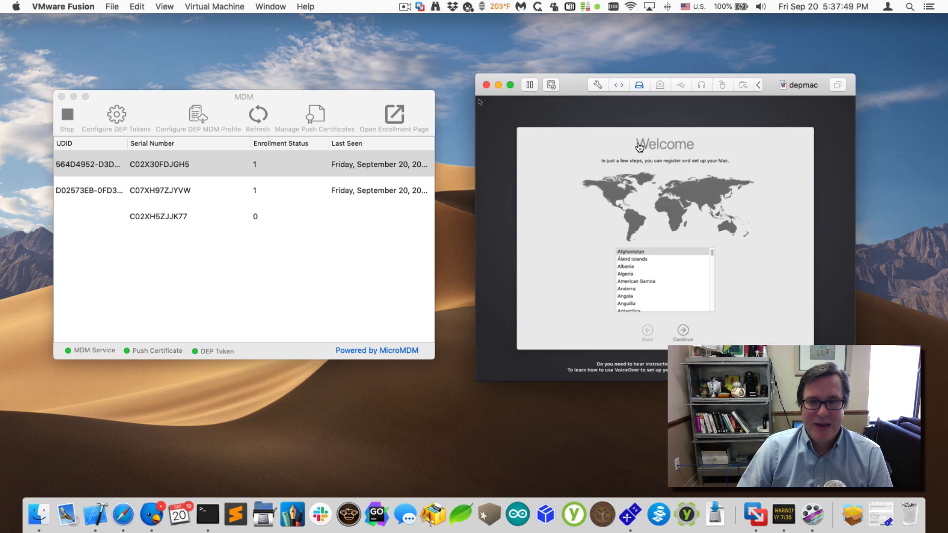
- In the VM, choose United States, the U.S. keyboard, and continue through Remote Management enrollment
left_click(643, 183)
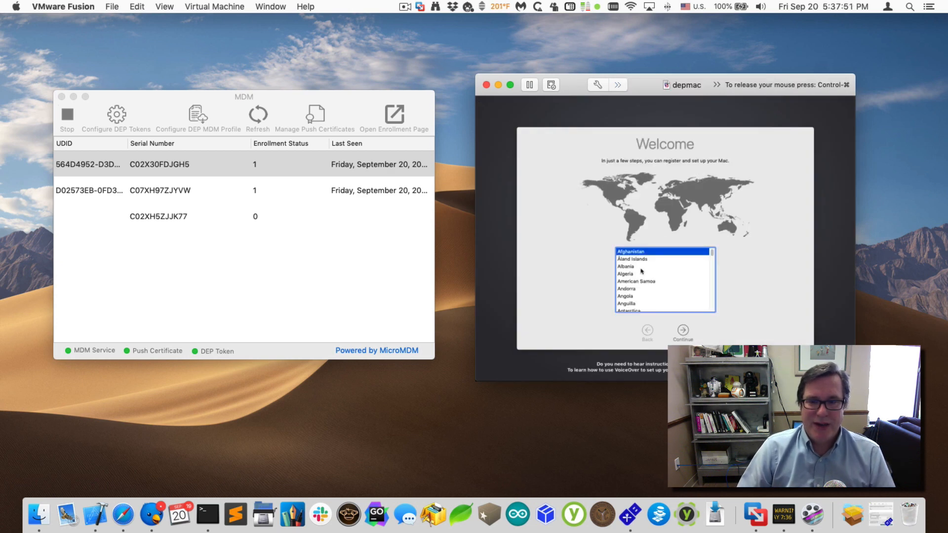
type("un")
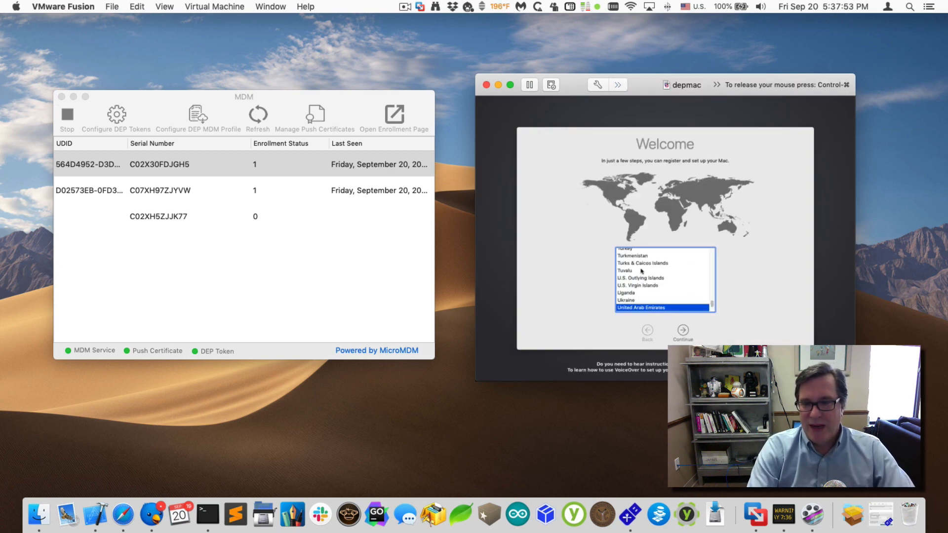
left_click(683, 333)
left_click(682, 334)
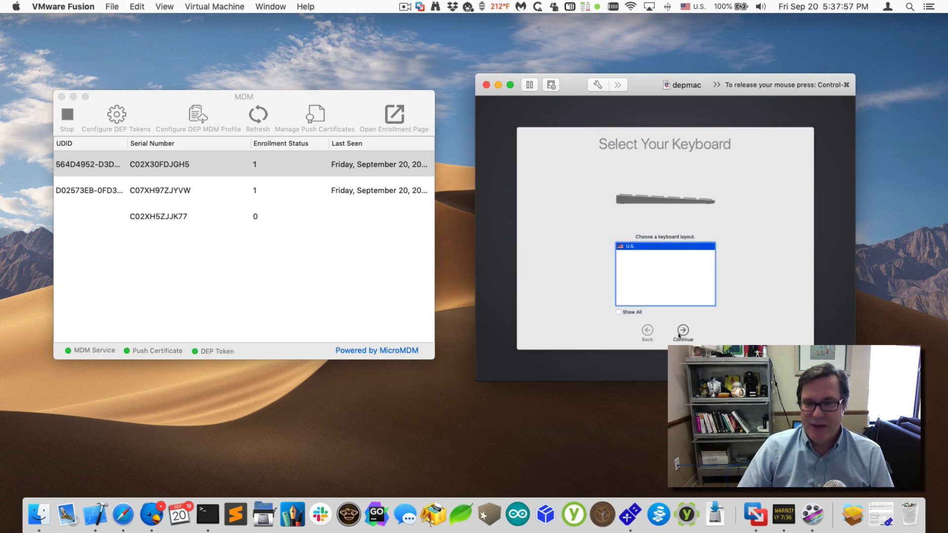
left_click(682, 332)
- Enlarge the VM window and accept the Cupertino time zone to finish setup
key("ctrl+super")
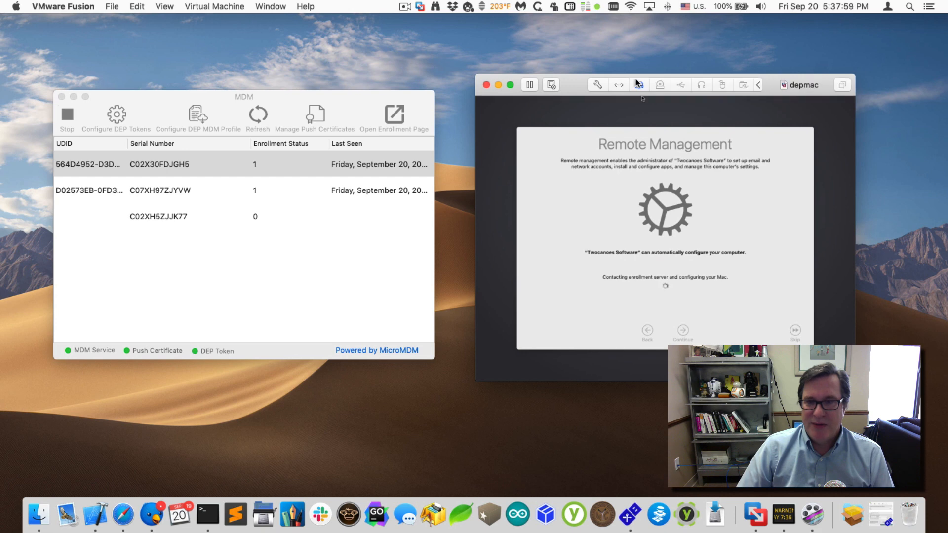
left_click_drag(569, 85, 361, 51)
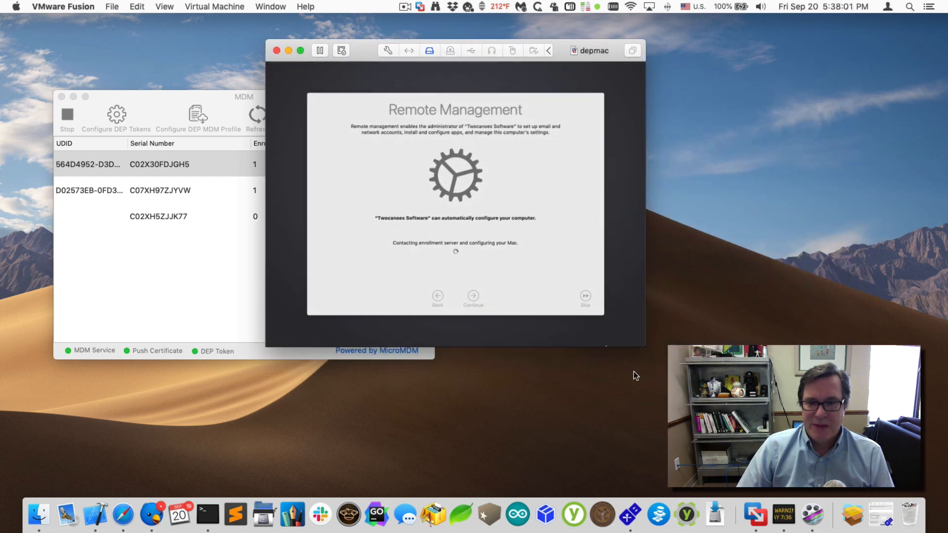
left_click_drag(645, 346, 846, 496)
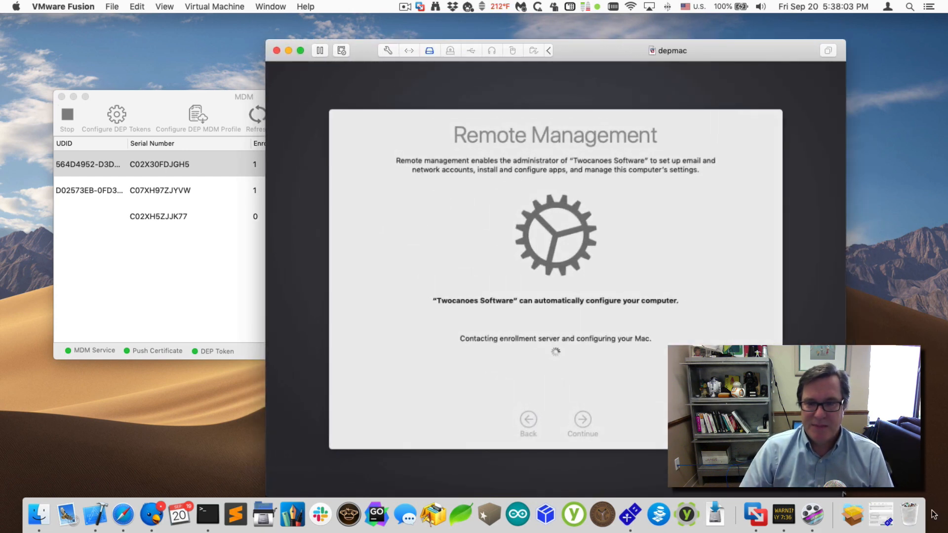
left_click_drag(790, 50, 719, 24)
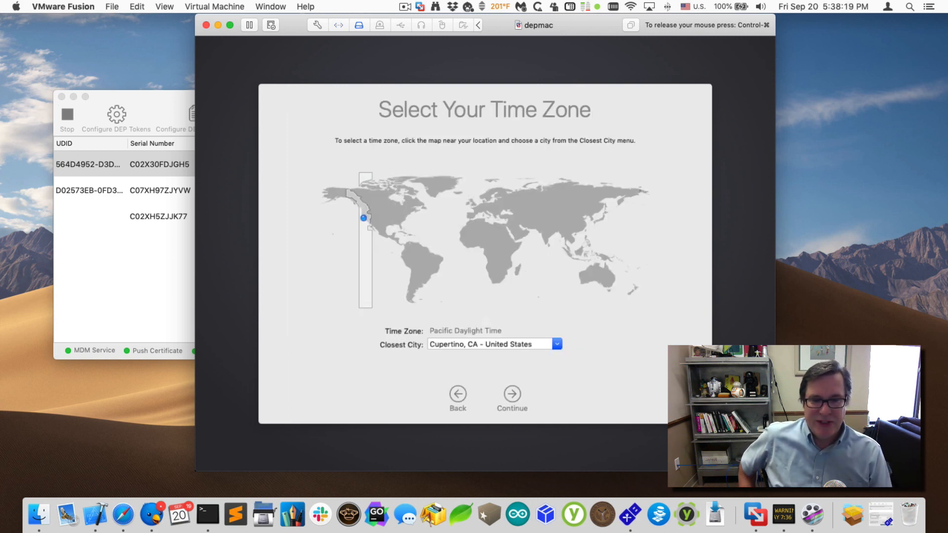
left_click(520, 400)
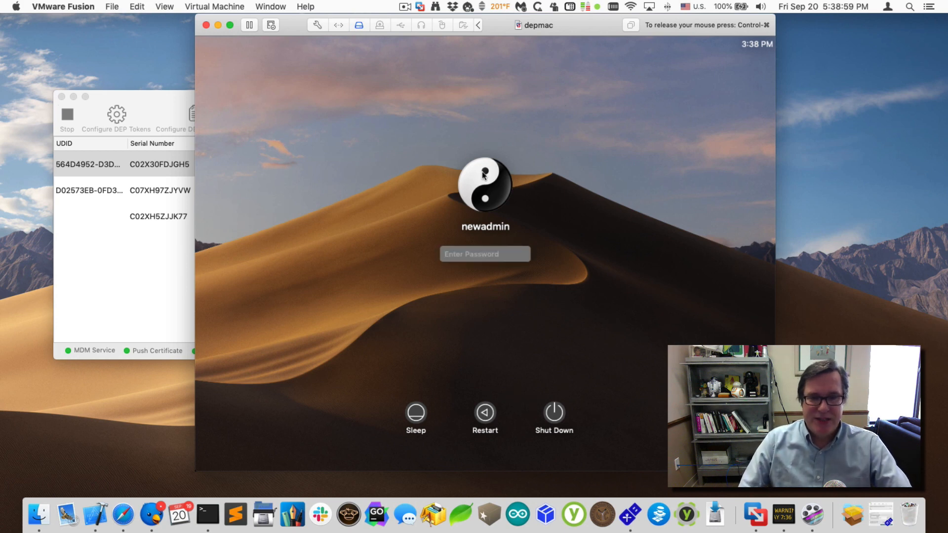
- Log in to the VM as newadmin, retyping the password after the failed attempts
type("••••")
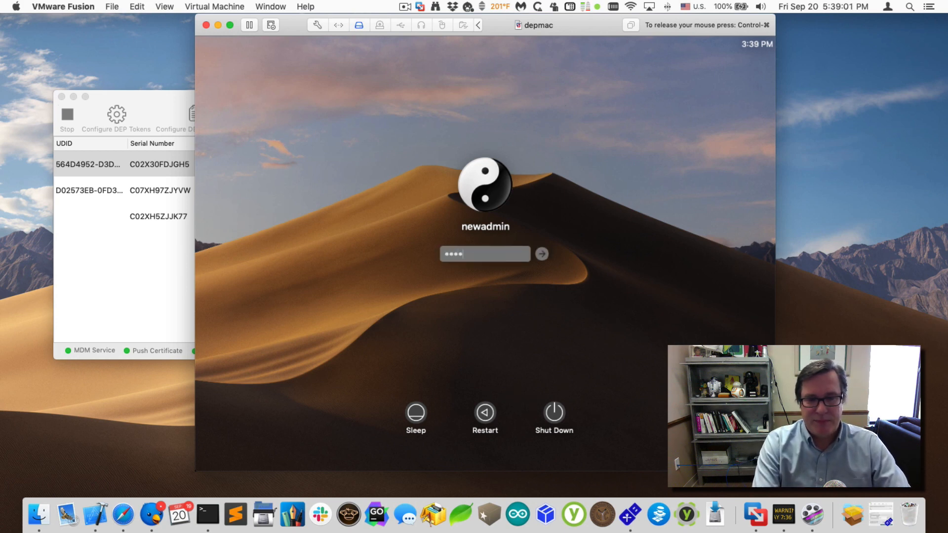
key("Return")
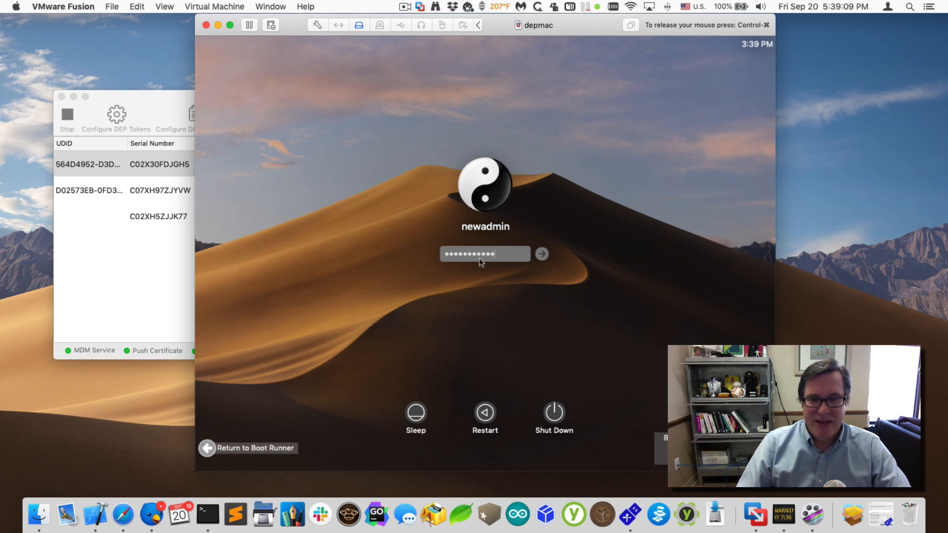
double_click(480, 259)
type("••")
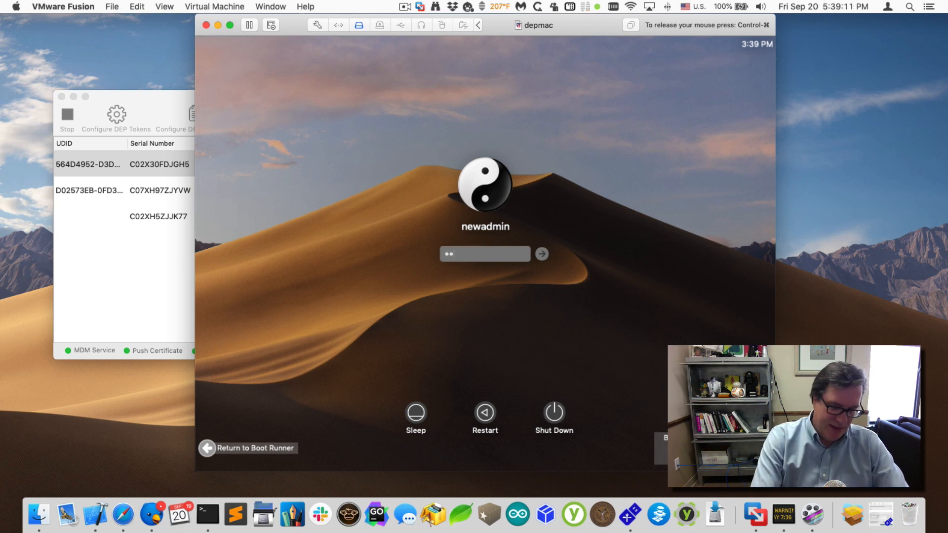
type("••••••")
double_click(479, 258)
type("••")
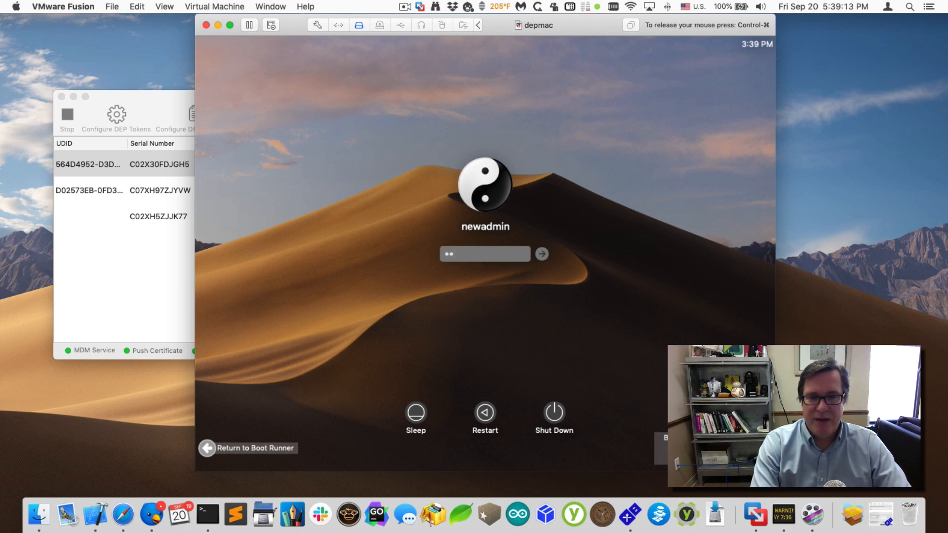
type("•••••••")
key("Return")
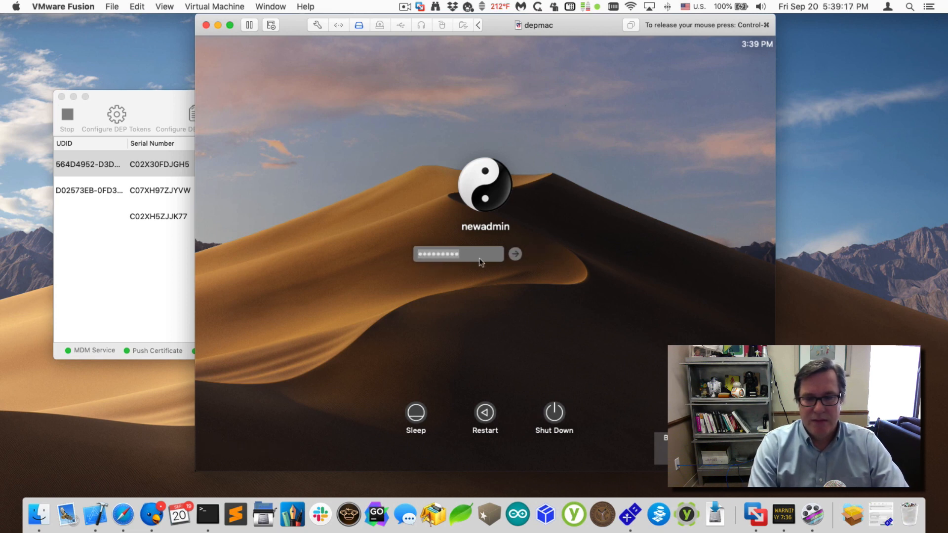
type("•••••")
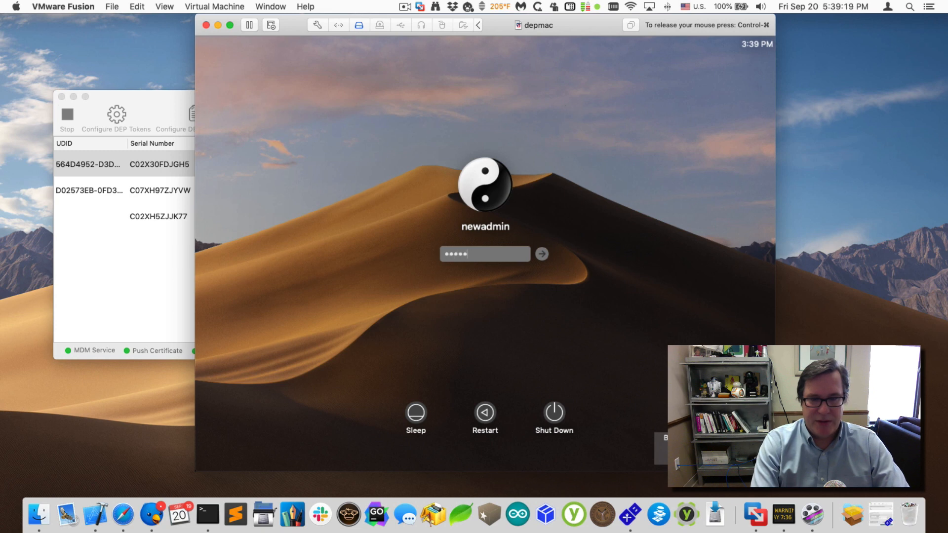
type("•••••")
key("Return")
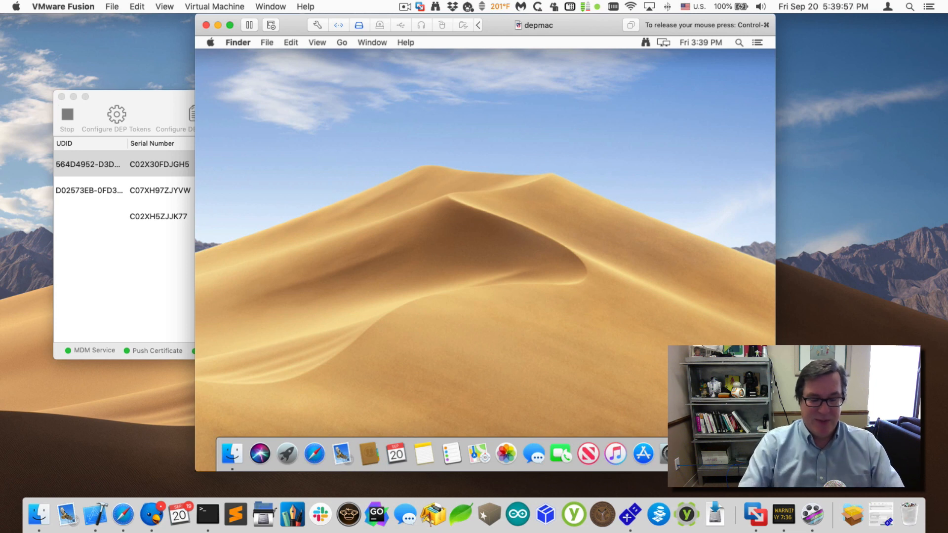
- Launch Managed Software Center from the VM's Applications folder and install Microsoft_Office from the Software list
key("shift+super+a")
type("man")
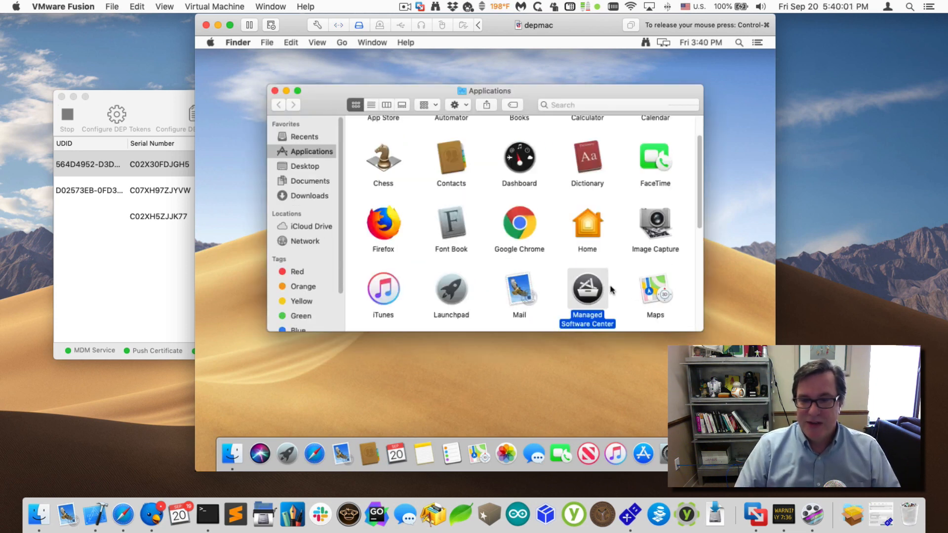
double_click(595, 292)
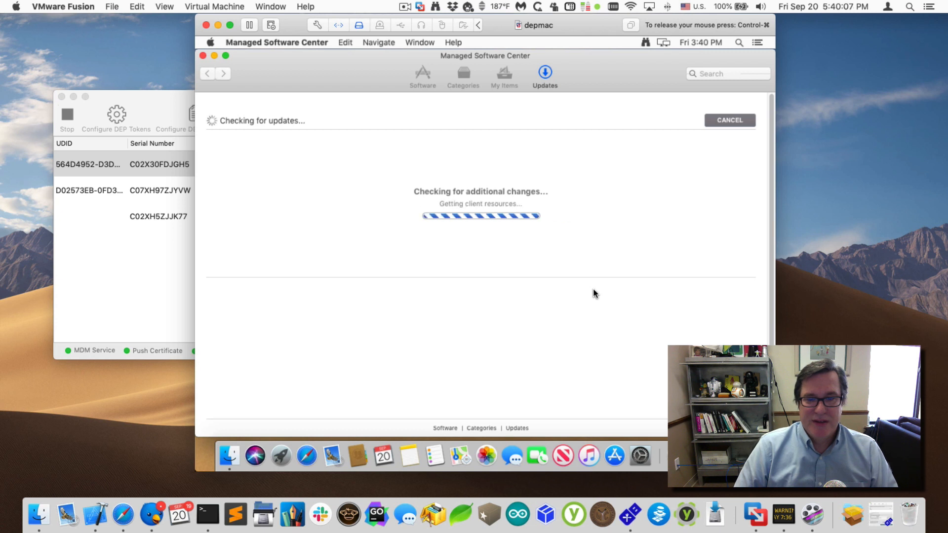
left_click(430, 84)
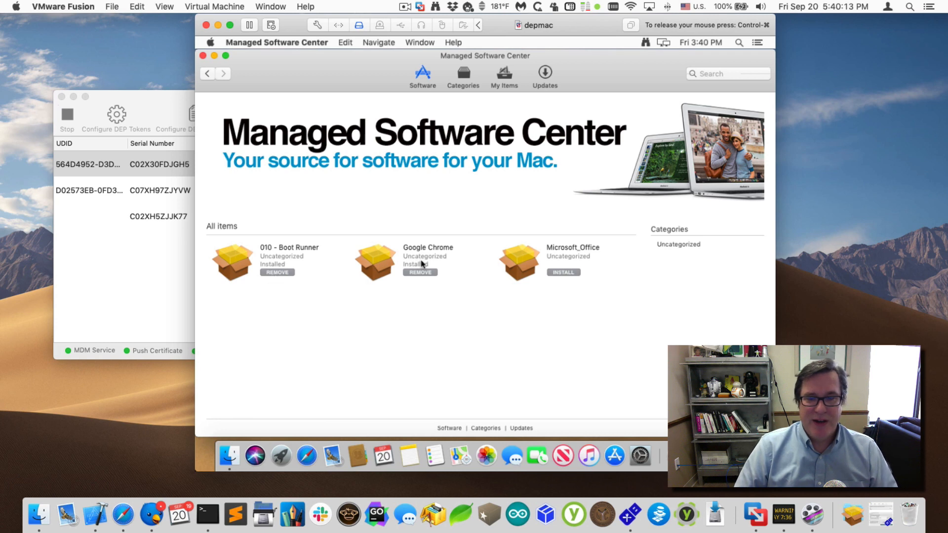
left_click(562, 274)
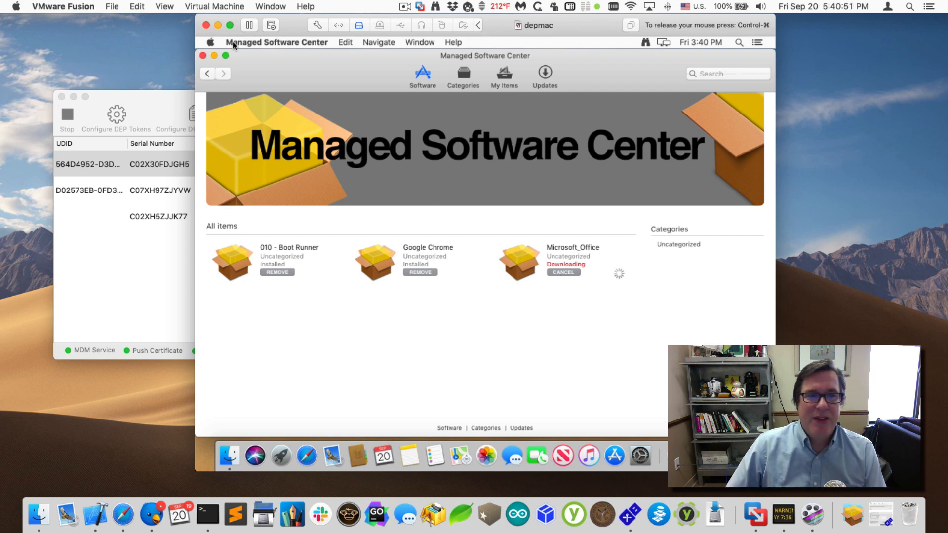
left_click(210, 43)
- In the VM's Sharing preferences, check Remote Login and Remote Management, and copy the IP 172.16.251.137
left_click(237, 72)
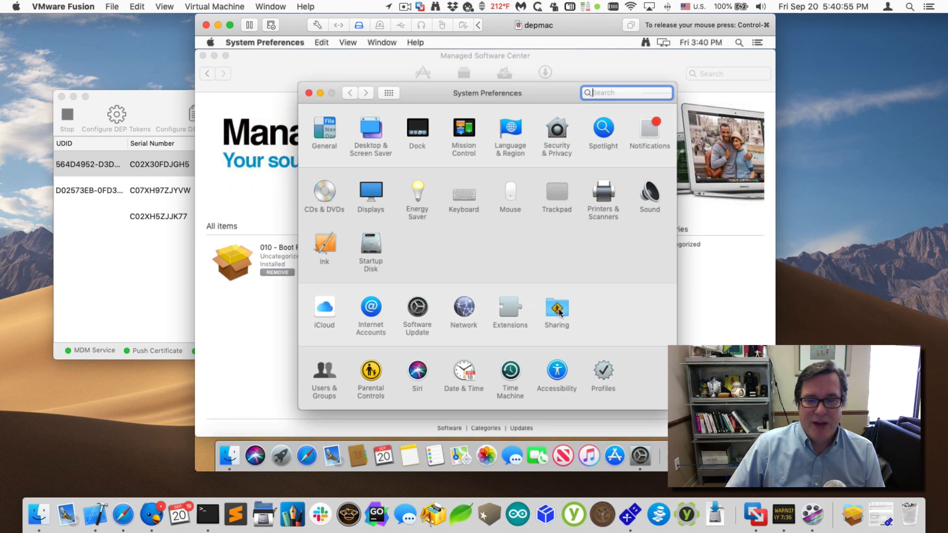
left_click(558, 310)
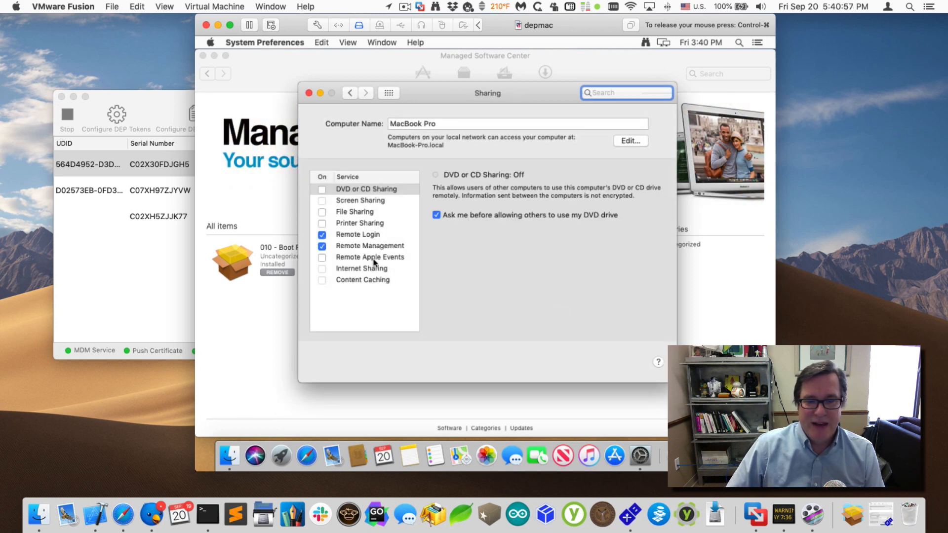
left_click(360, 245)
left_click(356, 237)
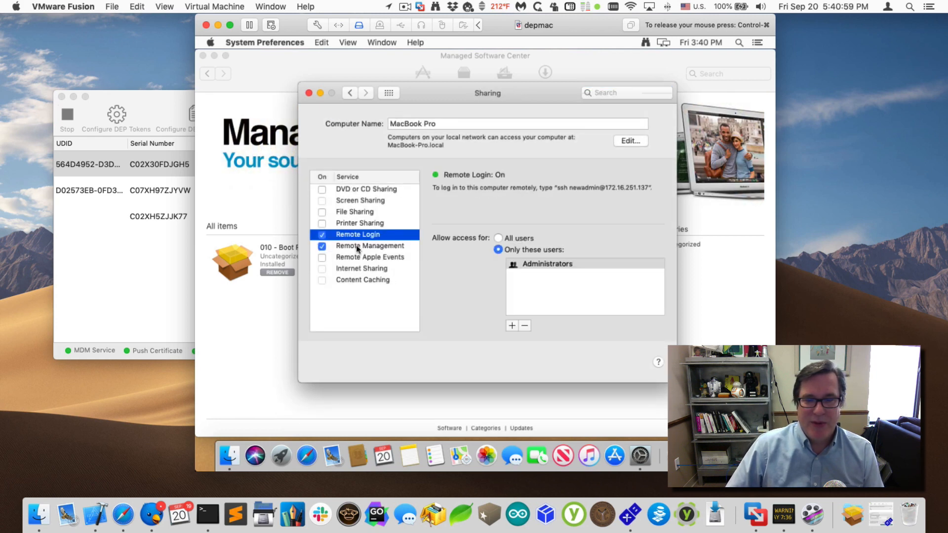
left_click(356, 247)
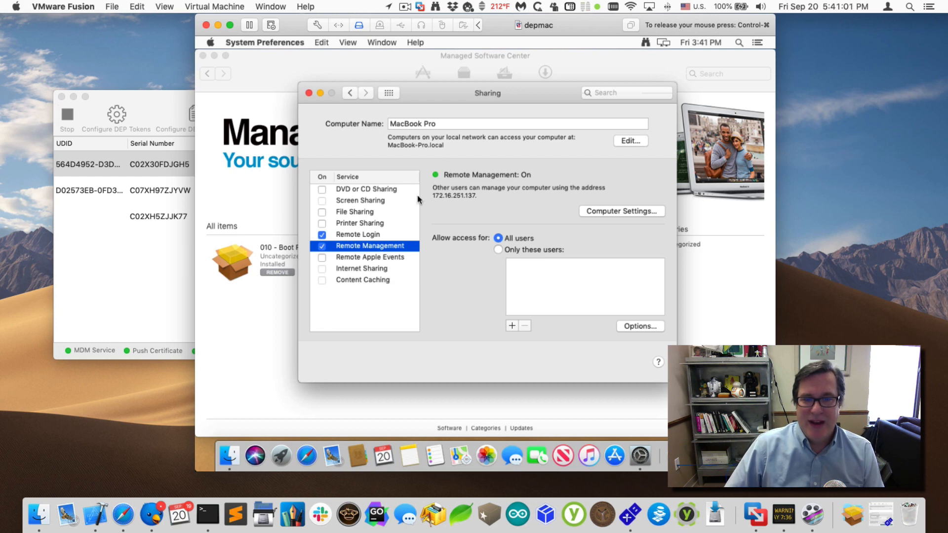
double_click(442, 195)
key("ctrl+super")
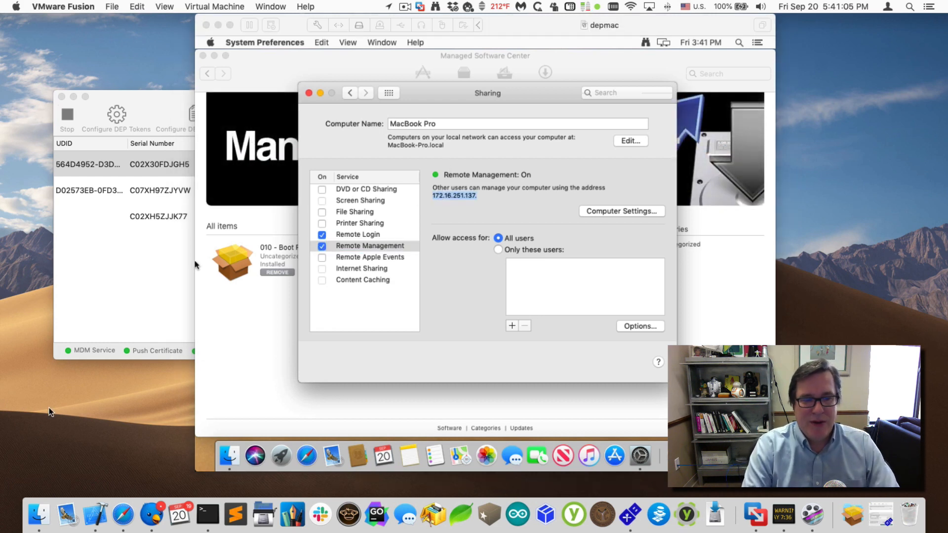
left_click(43, 519)
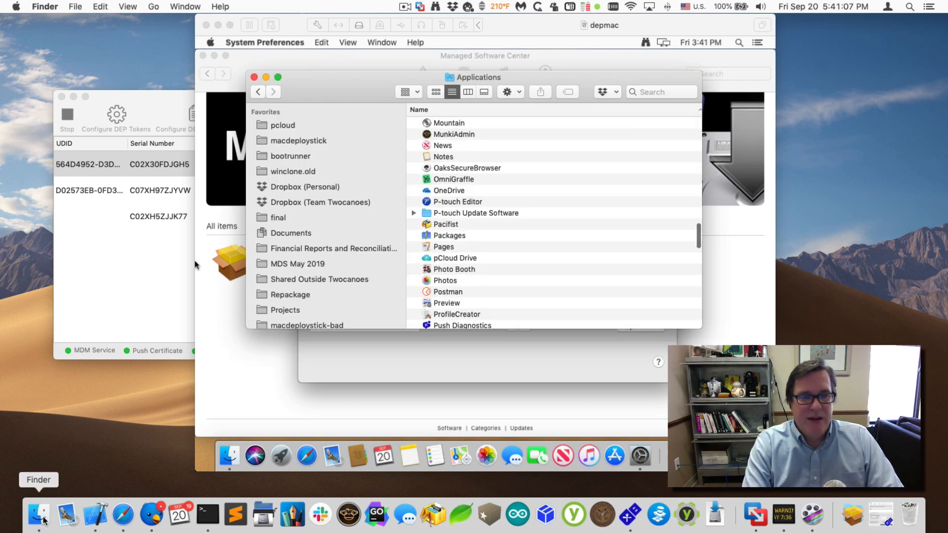
- Look through the host's Applications folder for Remote Desktop
key("a")
key("Down")
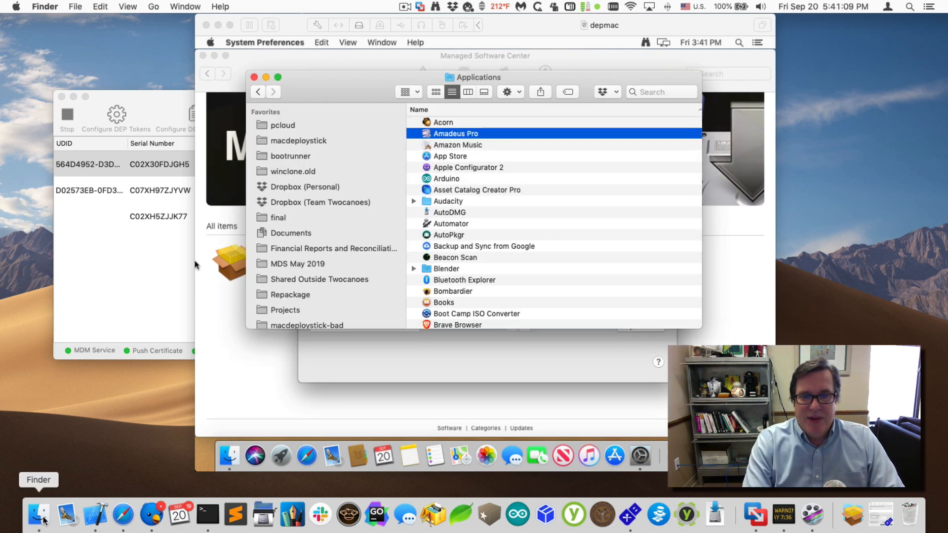
key("Down")
key("Down")
key("Down")
key("Down")
type("remote")
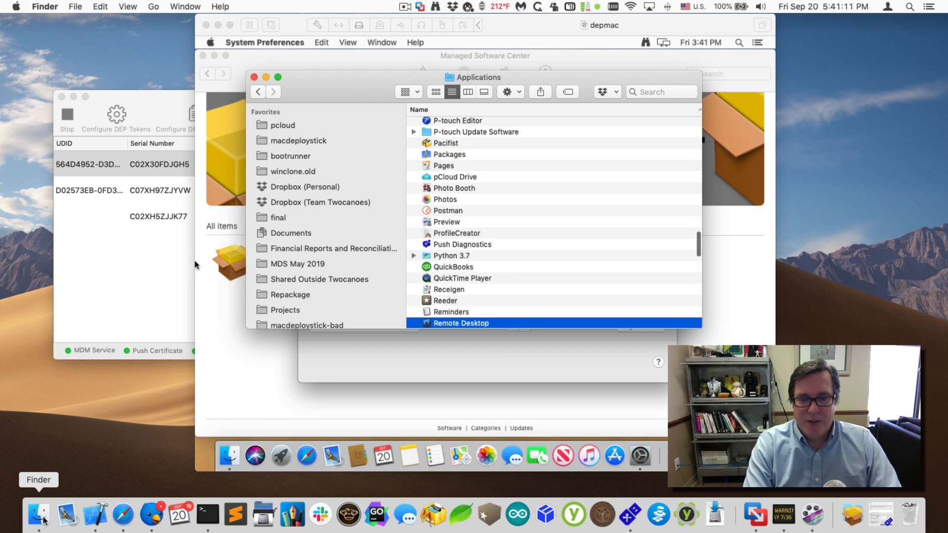
- Search Spotlight for 'REMOTE' after several retries and launch Remote Desktop
key("super+space")
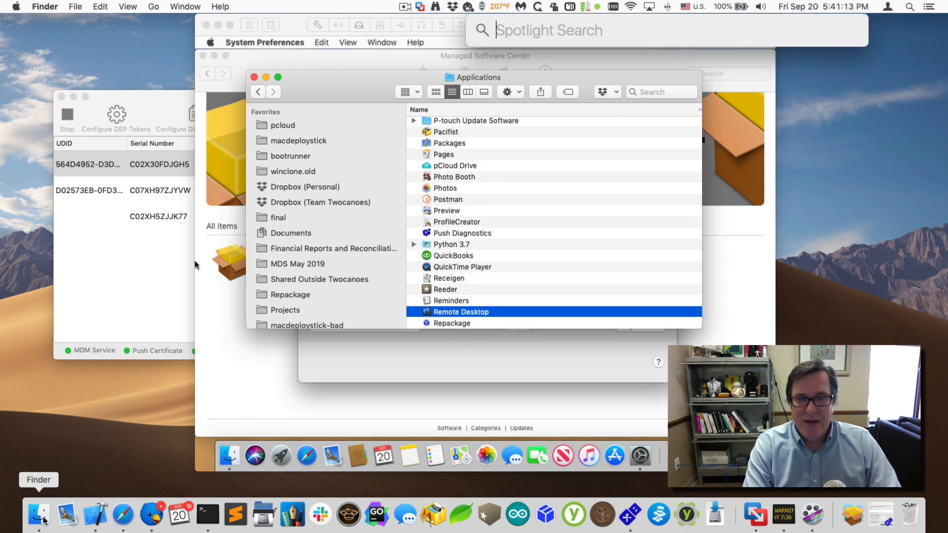
type("APPLE REMOTE")
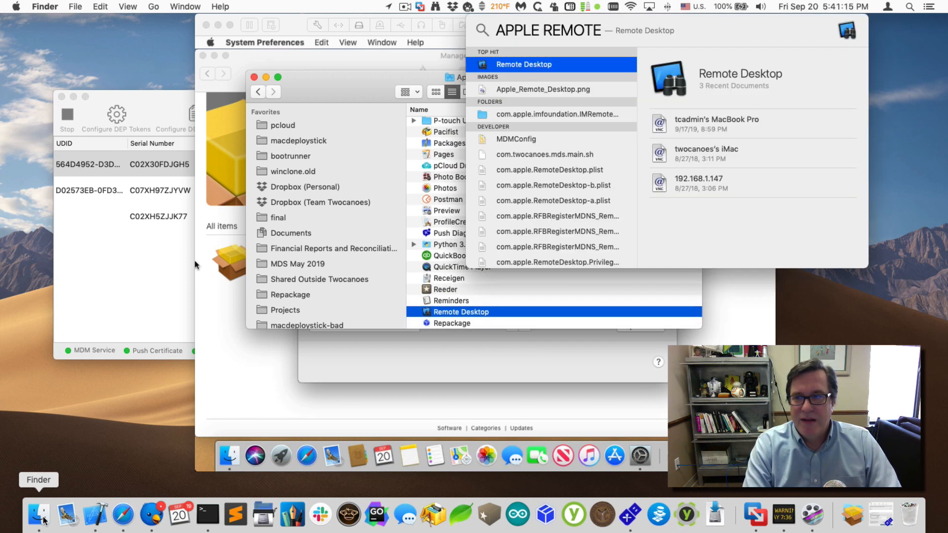
key("super+a")
type("ARD")
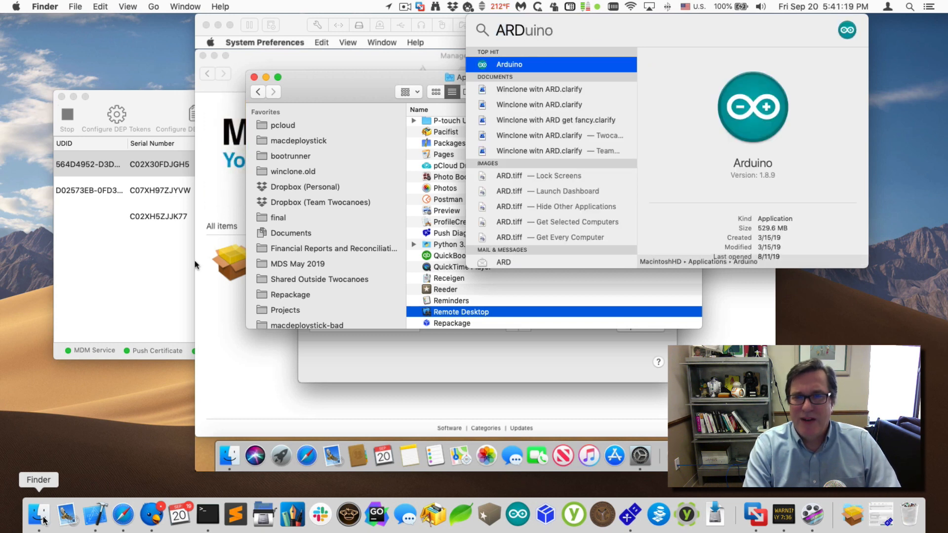
key("super+a")
type("APPLE RETMOTE")
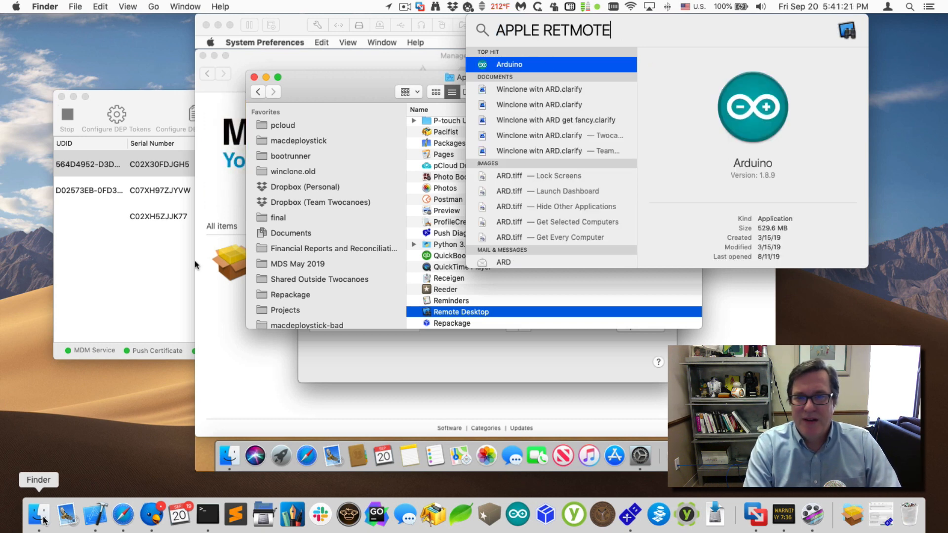
key("super+a")
type("REMOTE")
key("Return")
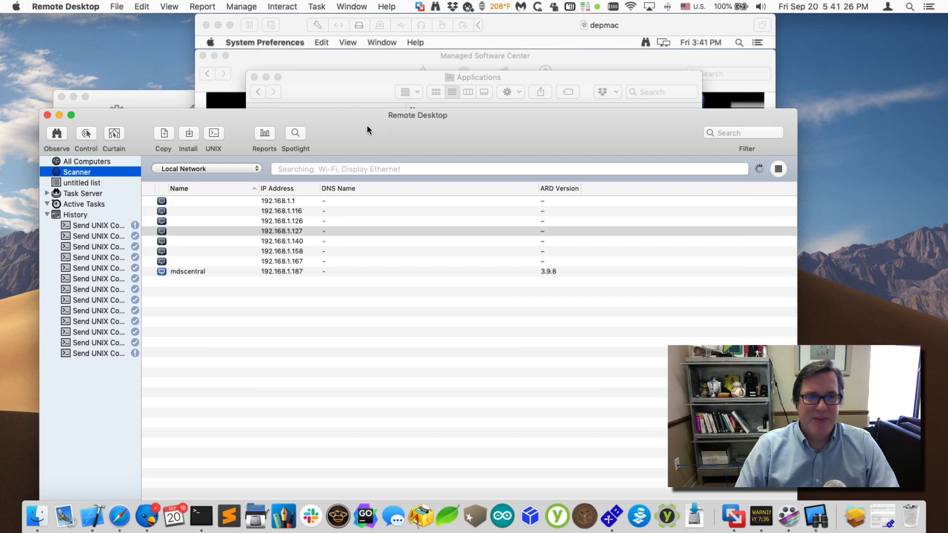
- Close the Applications window and set the Remote Desktop Scanner source to Network Address
left_click(341, 82)
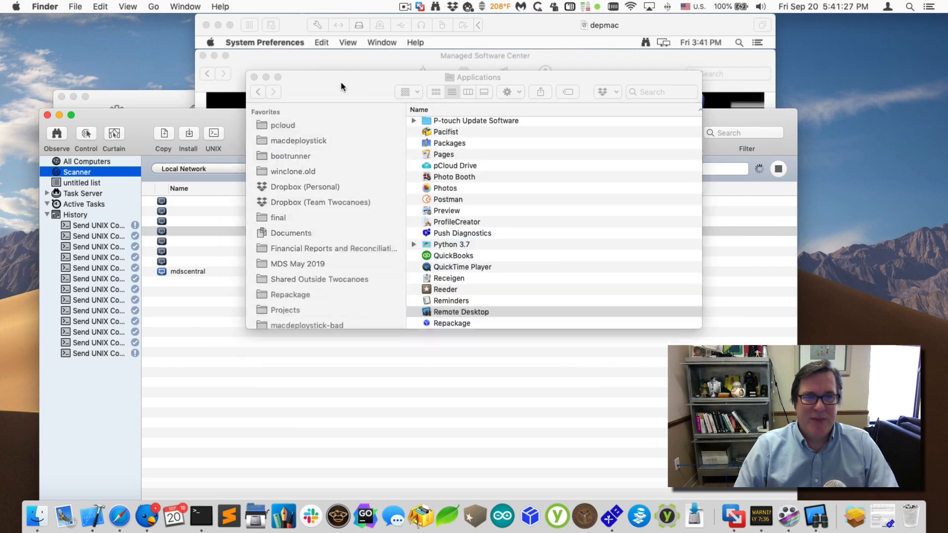
key("super+w")
left_click_drag(274, 112, 466, 23)
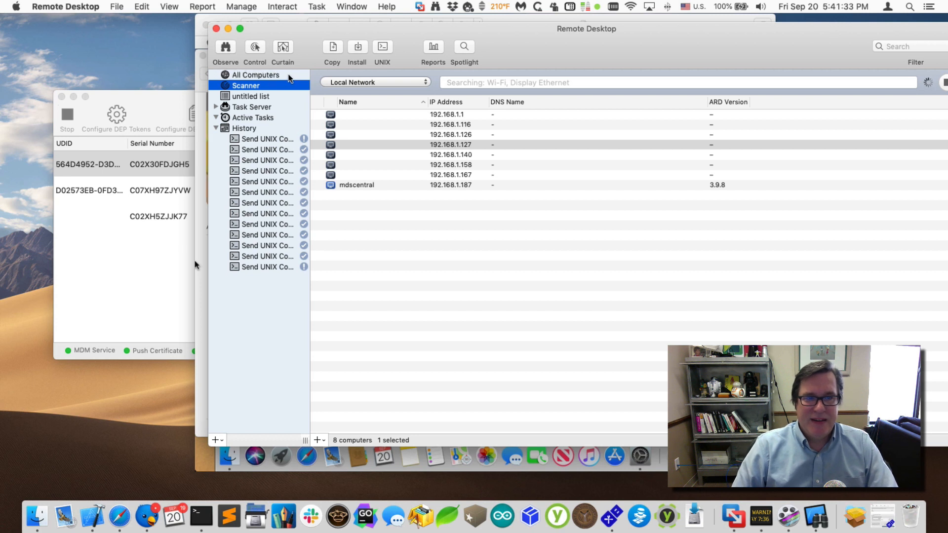
left_click(293, 76)
left_click(274, 89)
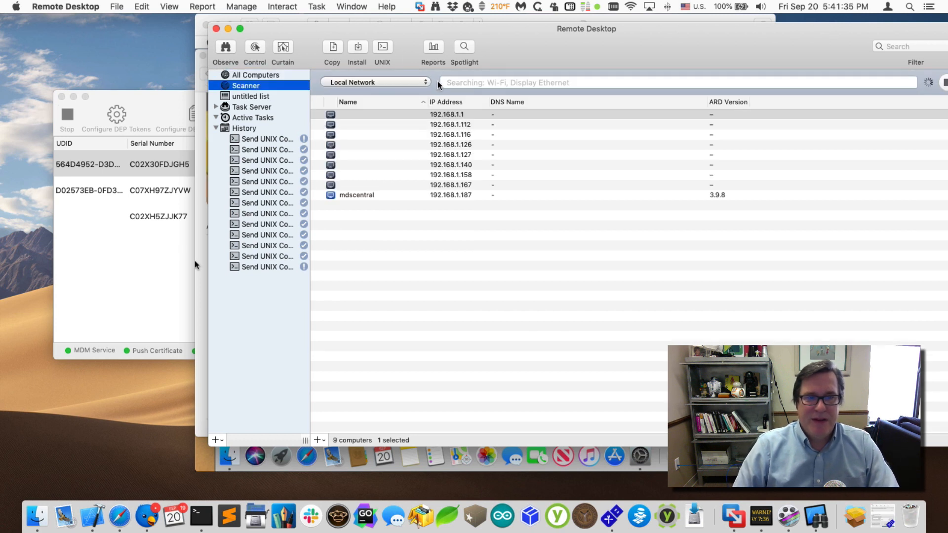
left_click(419, 82)
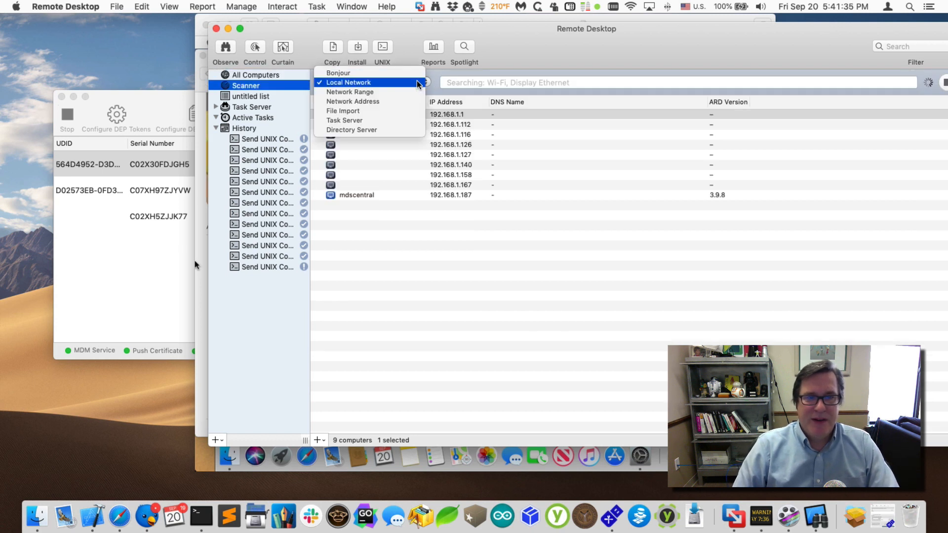
left_click(401, 101)
- Scan address 172.16.251.137 and open the info for the MacBook Pro it finds
left_click_drag(521, 52, 451, 271)
left_click(439, 300)
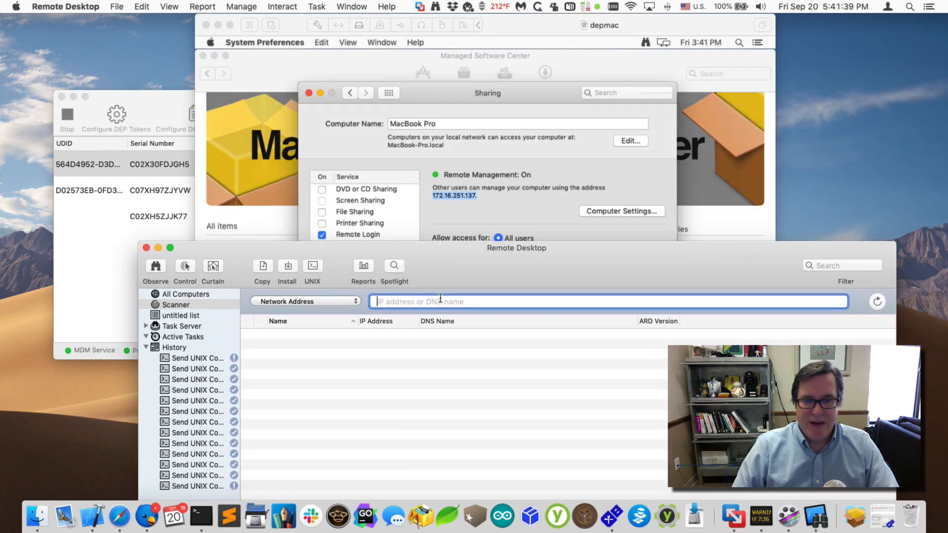
type("172.16.1")
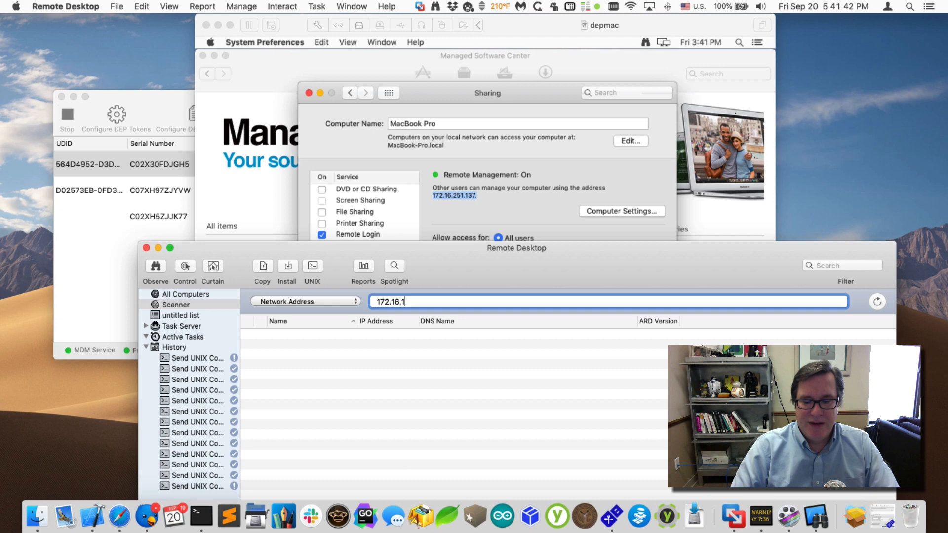
key("BackSpace")
type("251.1")
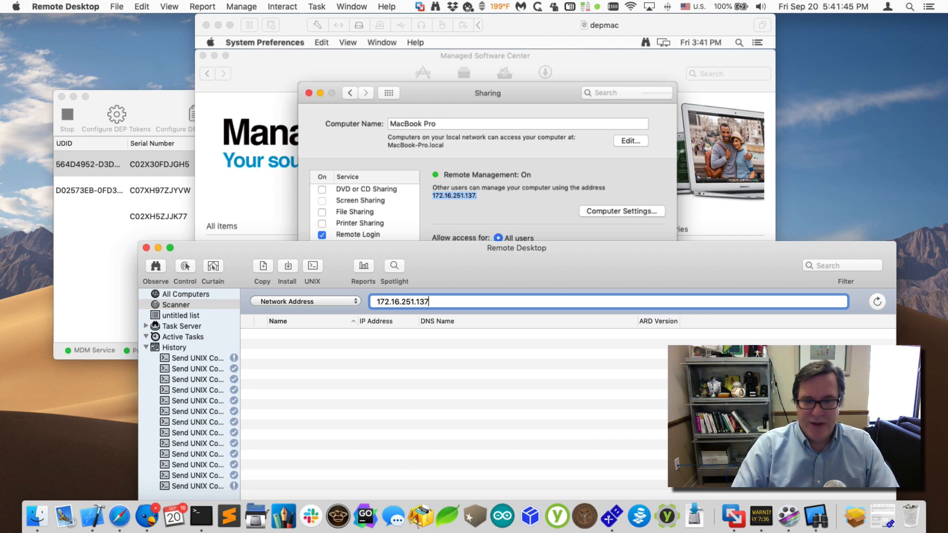
type("37")
key("Return")
left_click_drag(457, 271, 576, 144)
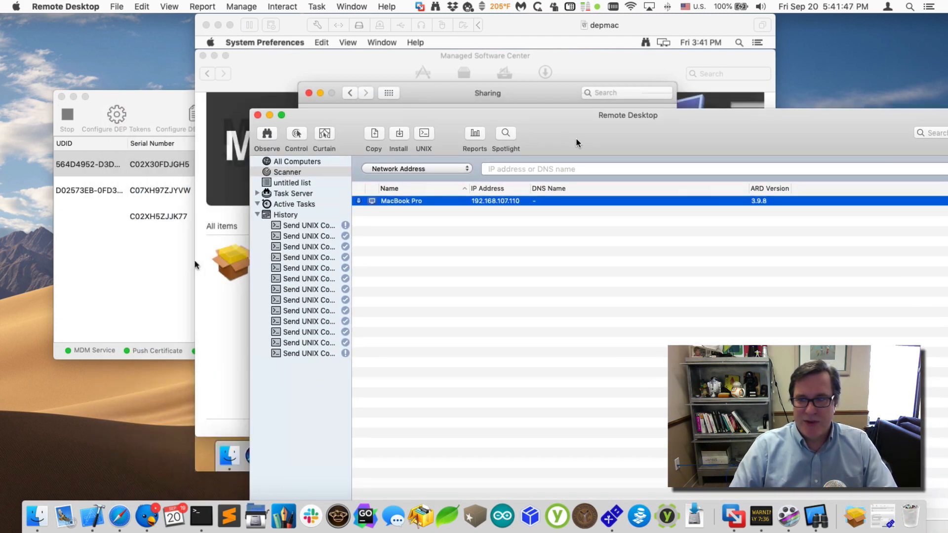
double_click(577, 143)
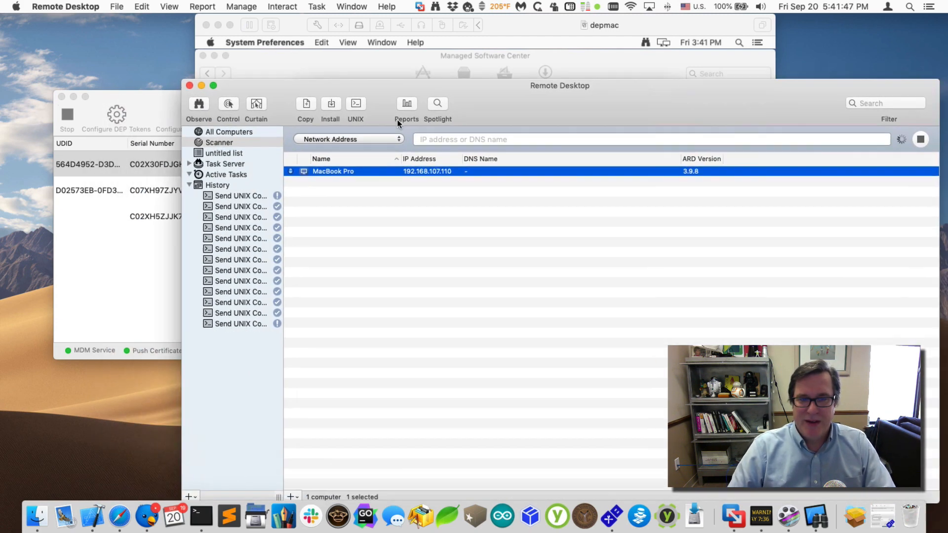
double_click(449, 173)
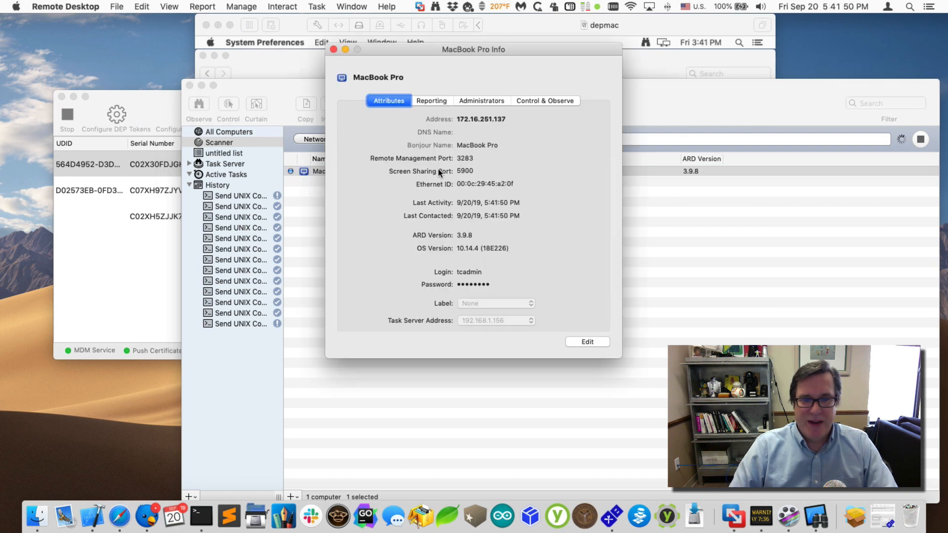
- Edit the MacBook Pro's attributes, replacing the login with newadmin and re-entering its password
left_click(582, 342)
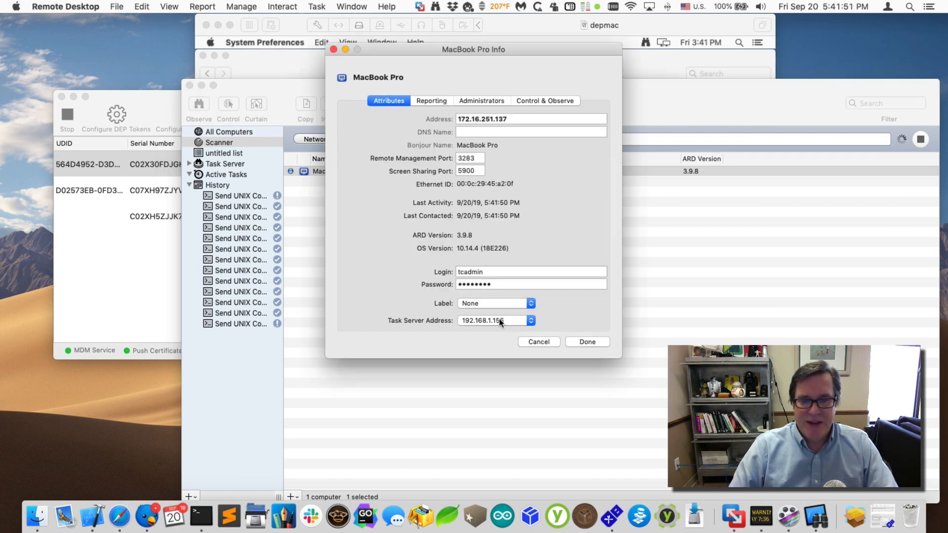
double_click(485, 274)
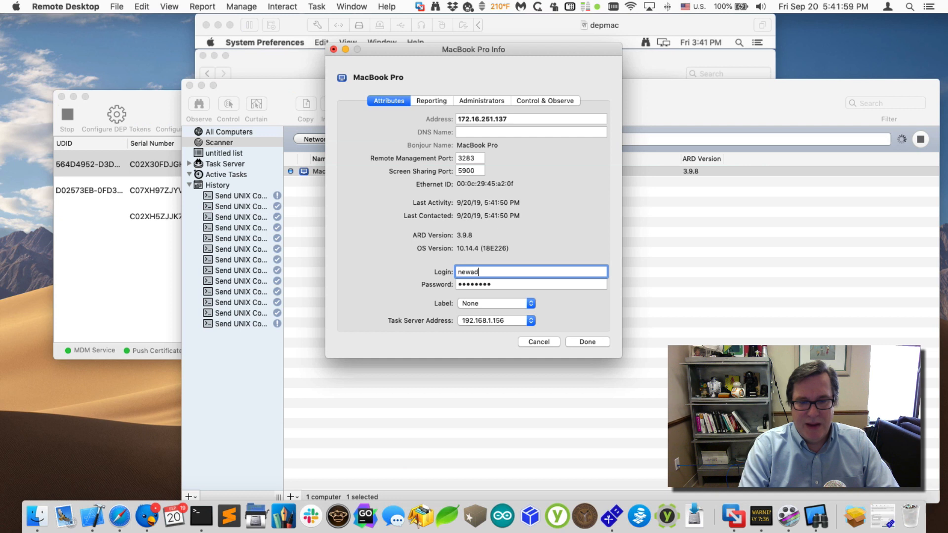
key("Tab")
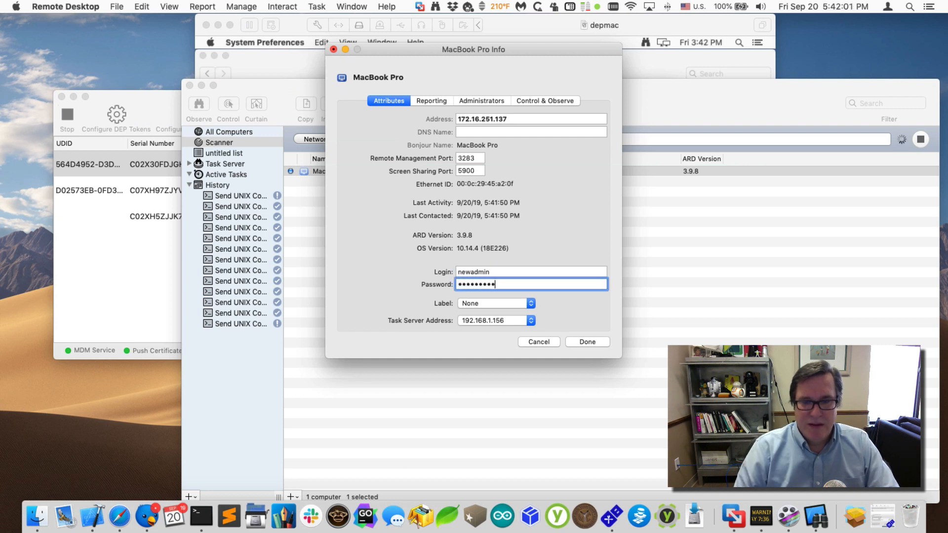
left_click(579, 339)
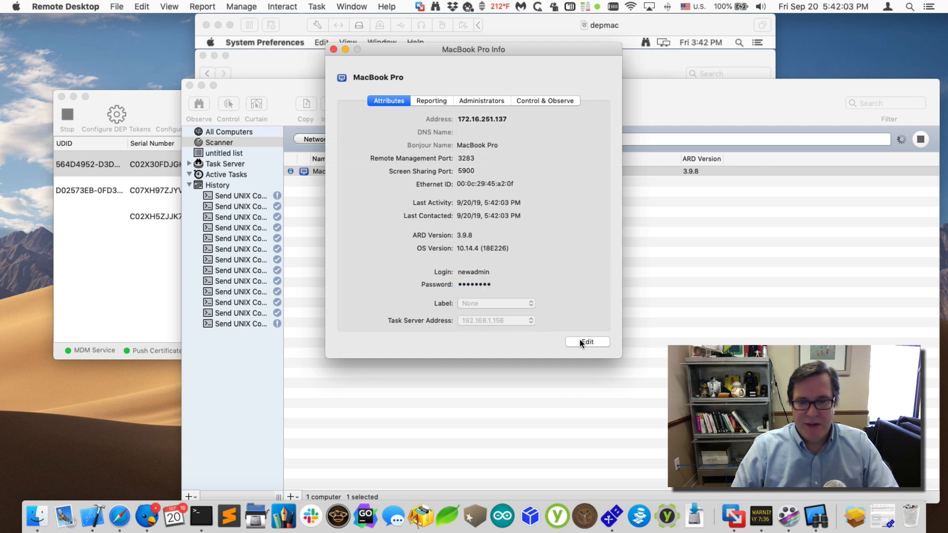
- Close the Info window and start a Control session on the MacBook Pro
key("super+w")
right_click(363, 171)
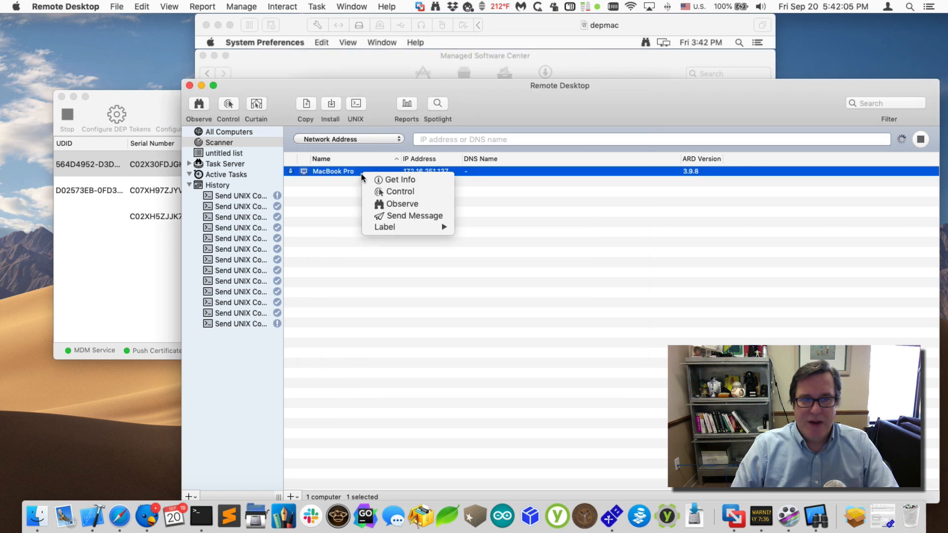
left_click(383, 191)
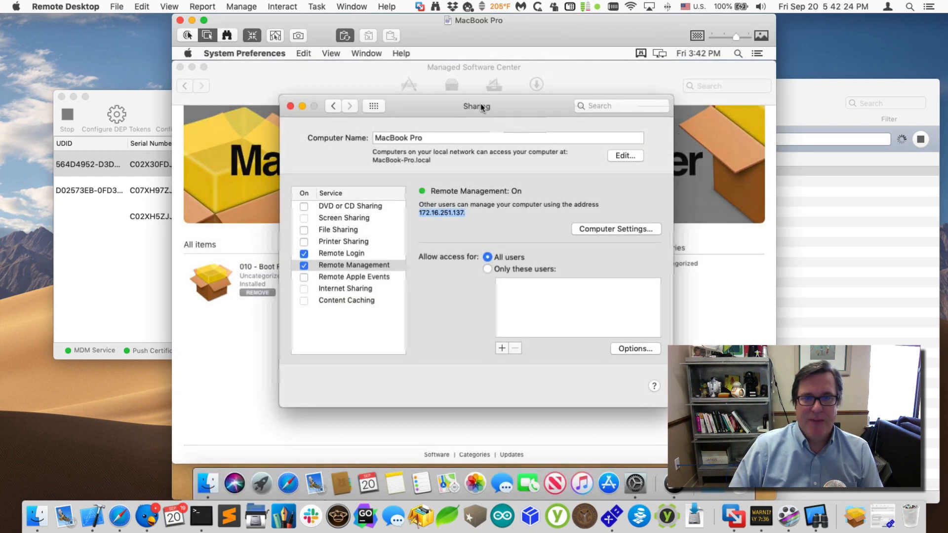
- Close the VM's Sharing, Managed Software Center and Applications windows, then end the session
mouse_move(480, 108)
left_mouse_down()
mouse_move(481, 142)
mouse_move(473, 112)
left_mouse_up()
left_click(283, 110)
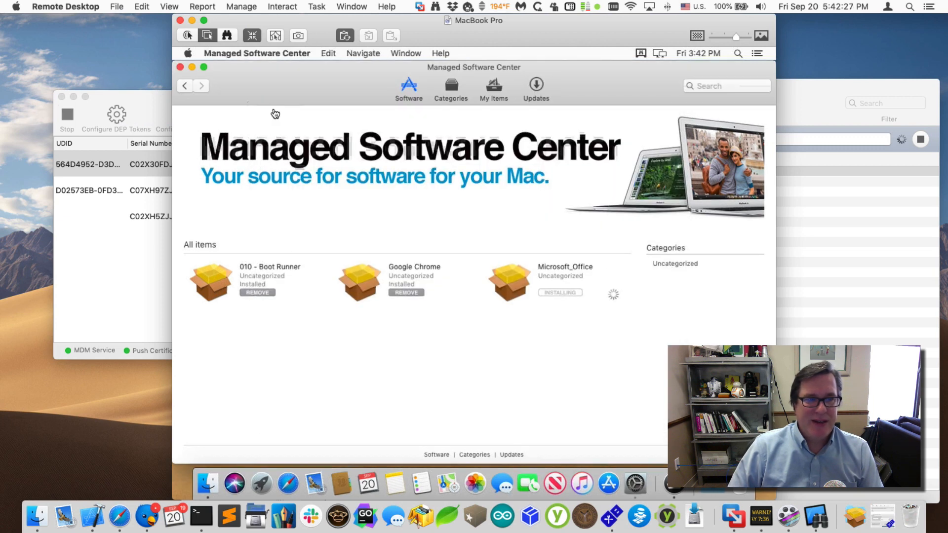
left_click(180, 67)
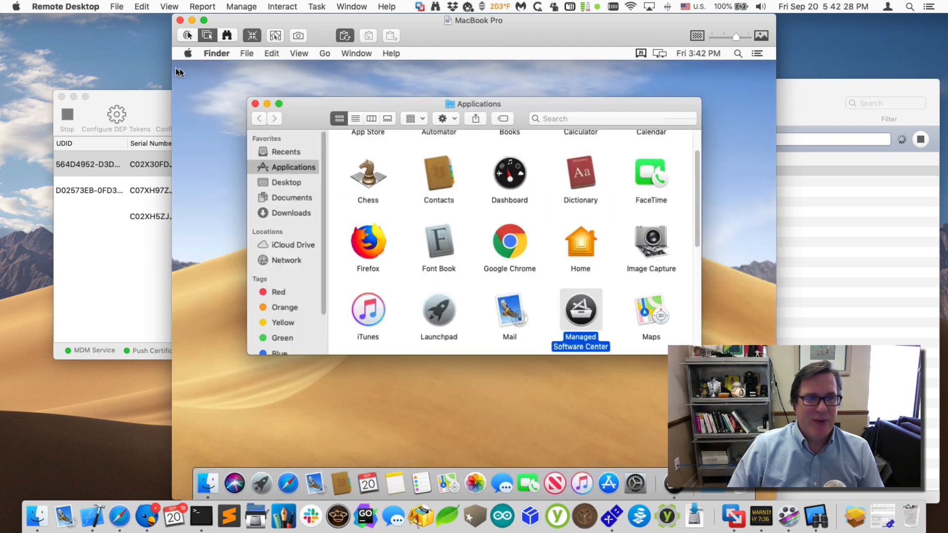
left_click(255, 104)
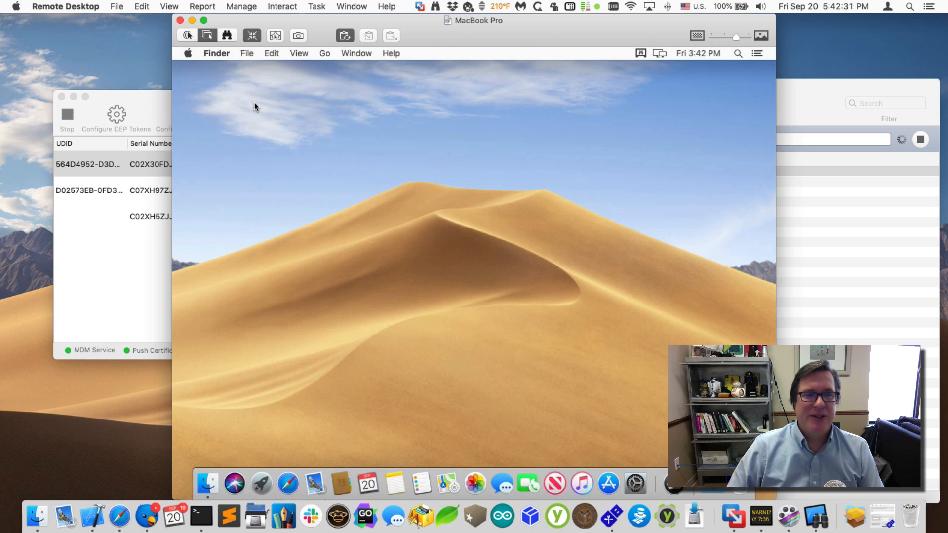
left_click(181, 21)
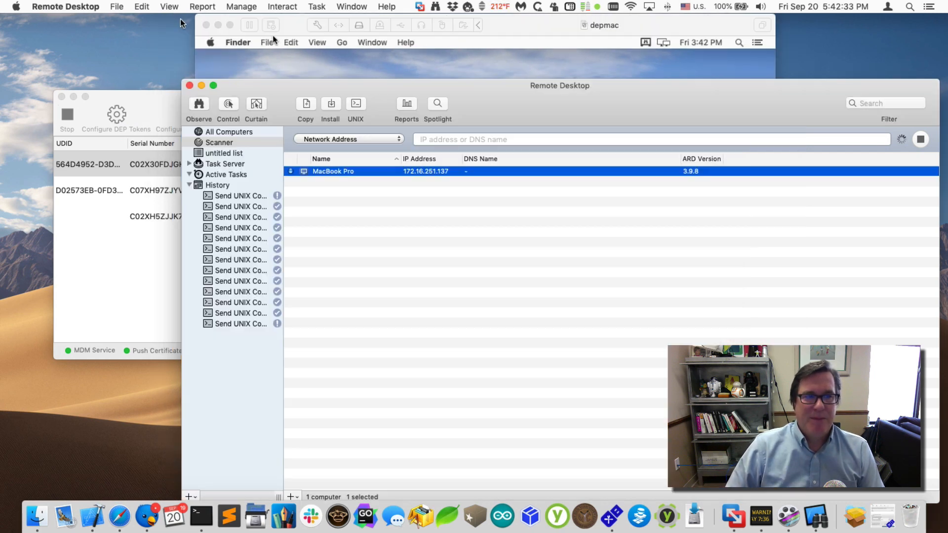